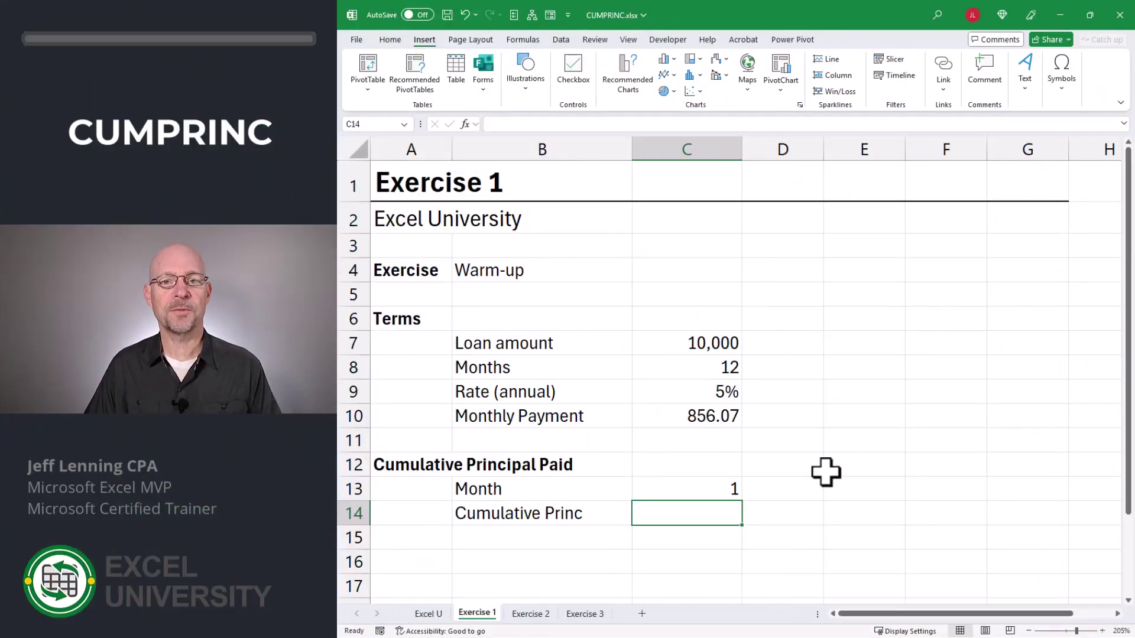
- Review the loan amount, months, annual rate and monthly payment formula in the Exercise 1 terms
click(725, 347)
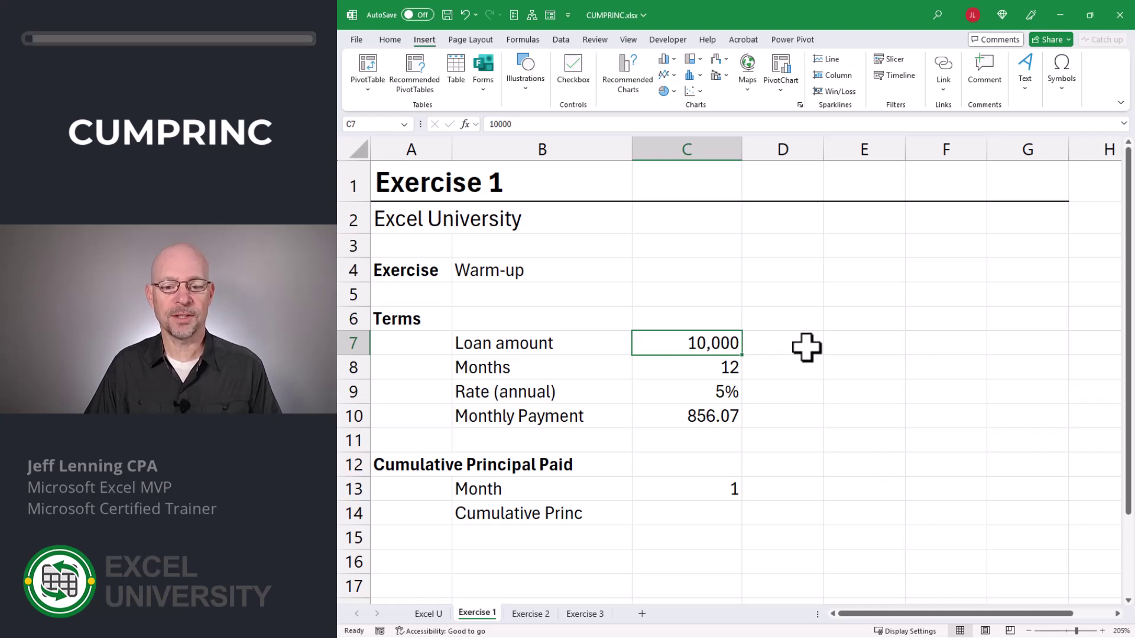
key(Down)
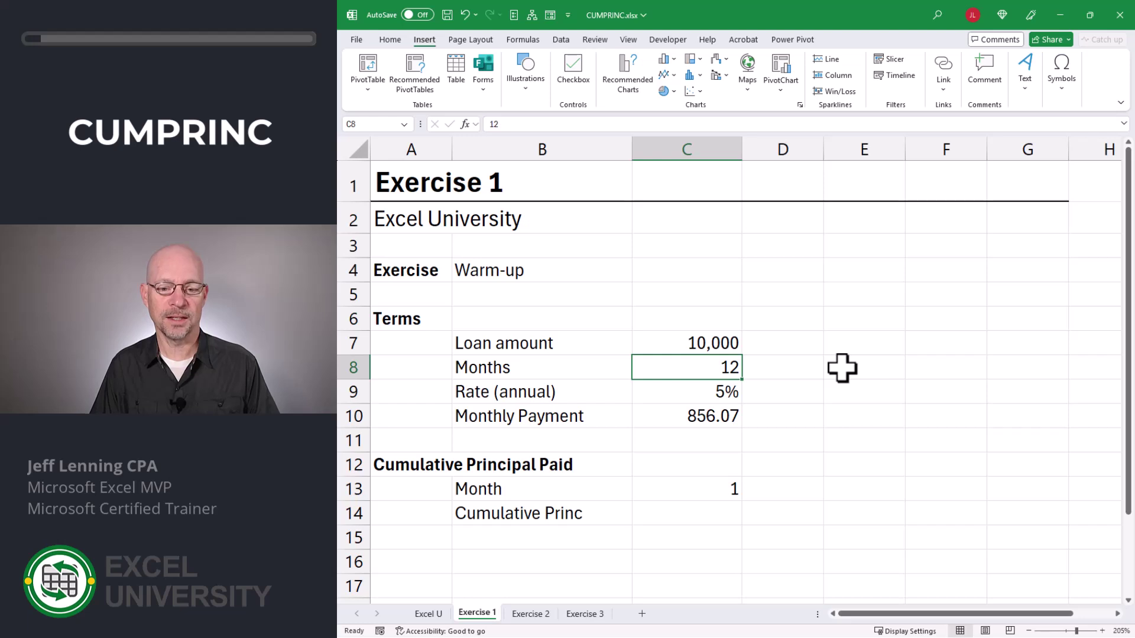
key(Down)
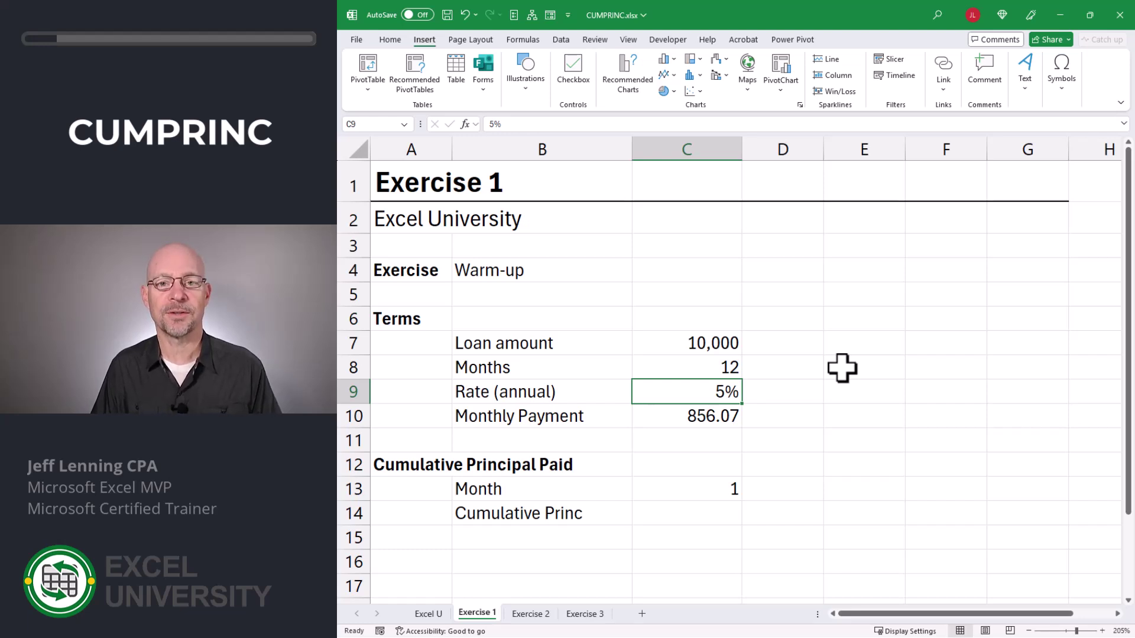
key(Down)
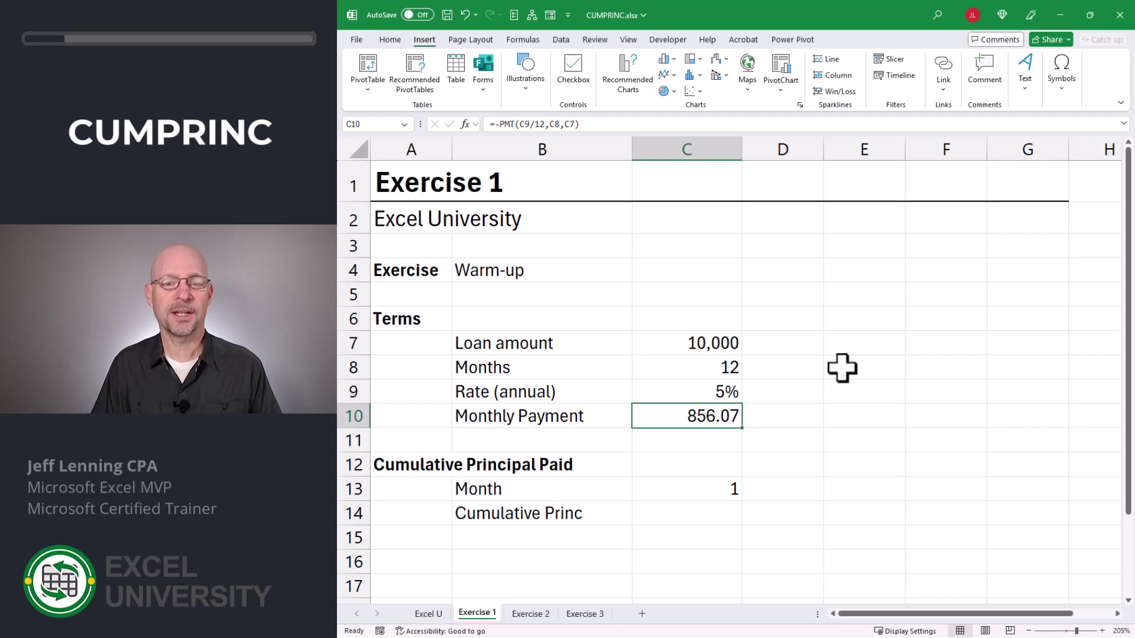
- Begin a CUMPRINC formula in the Cumulative Princ cell C14 with the monthly rate C9/12 as its rate argument
key(Down)
key(Down)
key(Down)
key(Down)
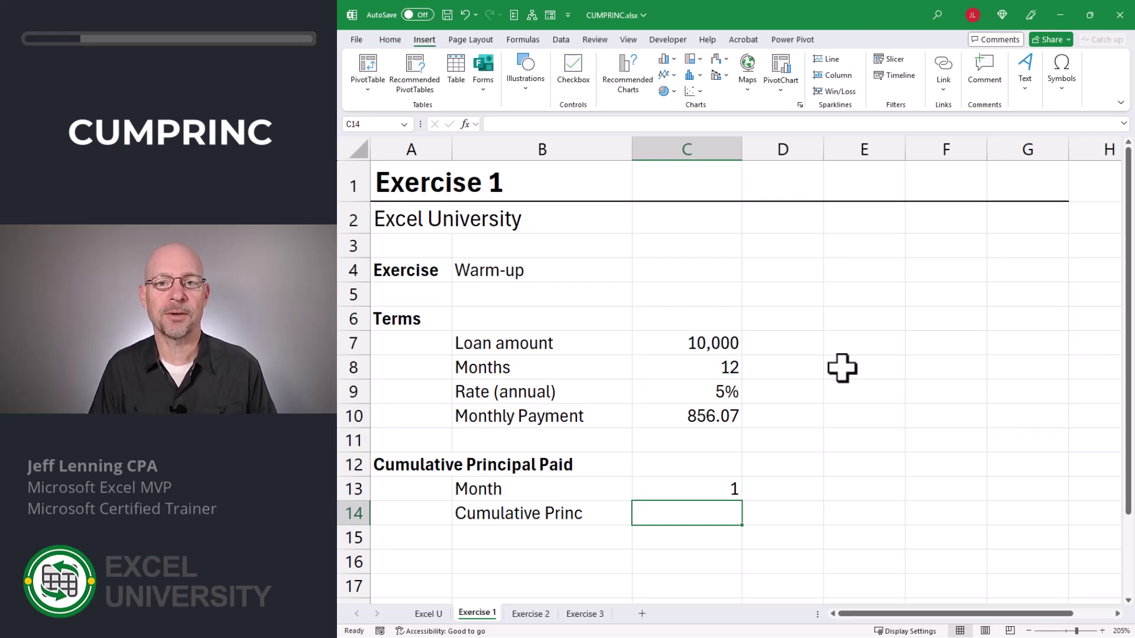
text(=cu)
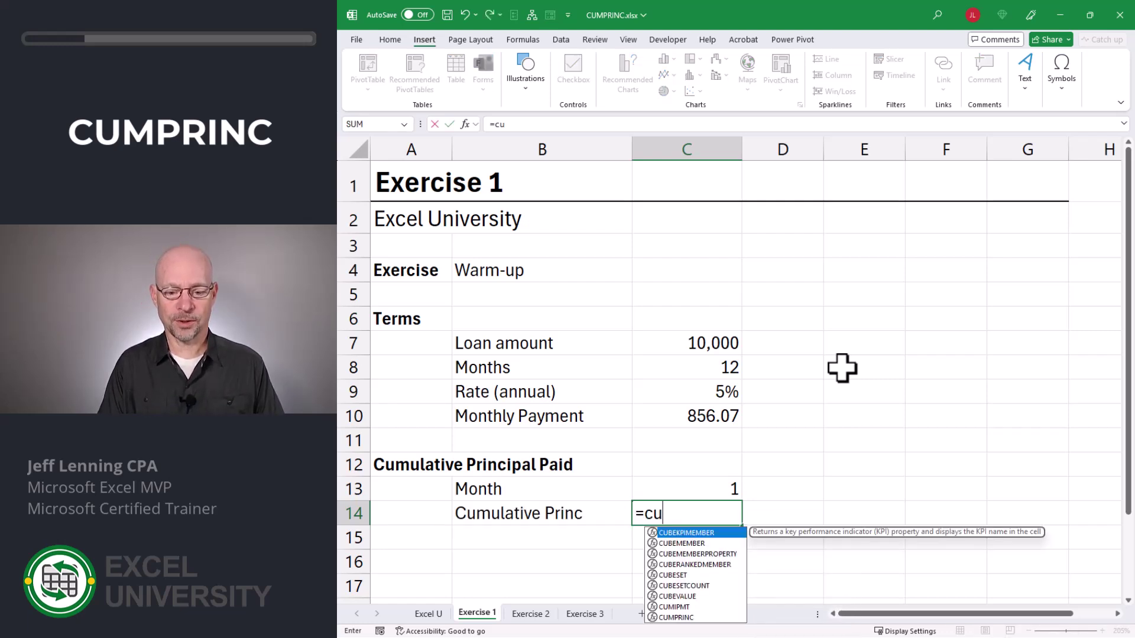
text(m)
key(Down)
key(Tab)
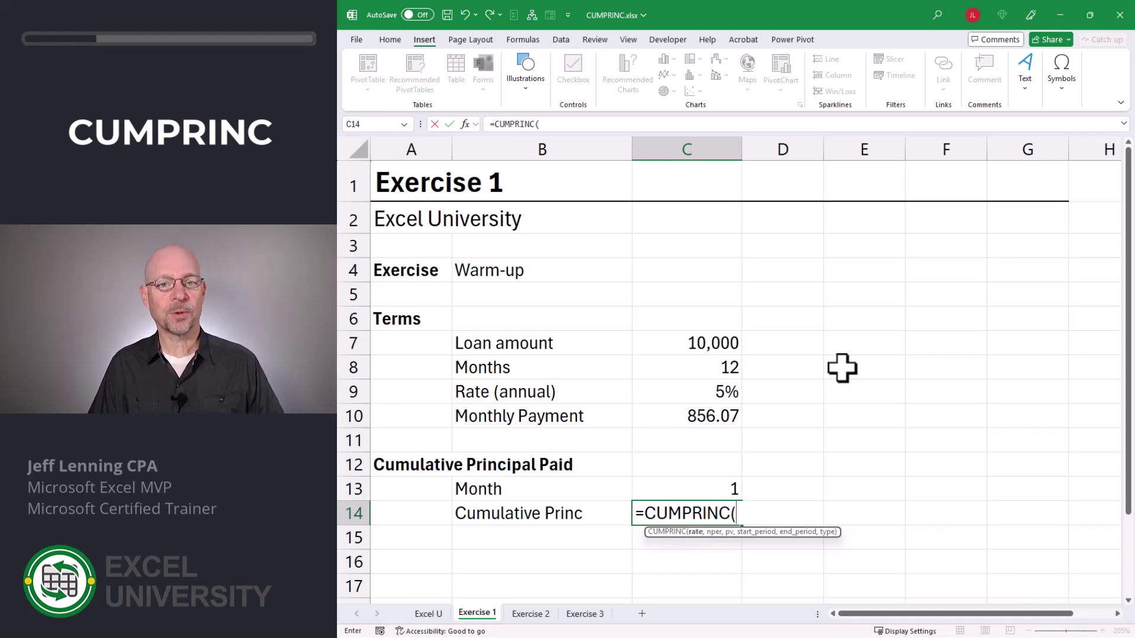
key(Up)
key(Up)
key(Up)
key(Up)
key(Up)
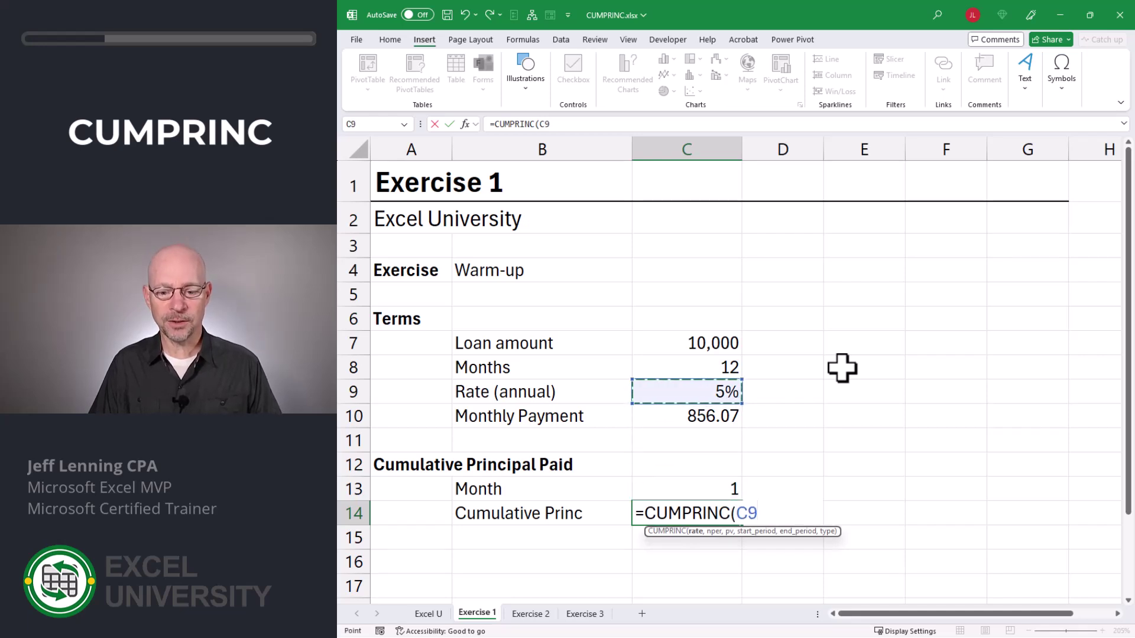
text(/12,)
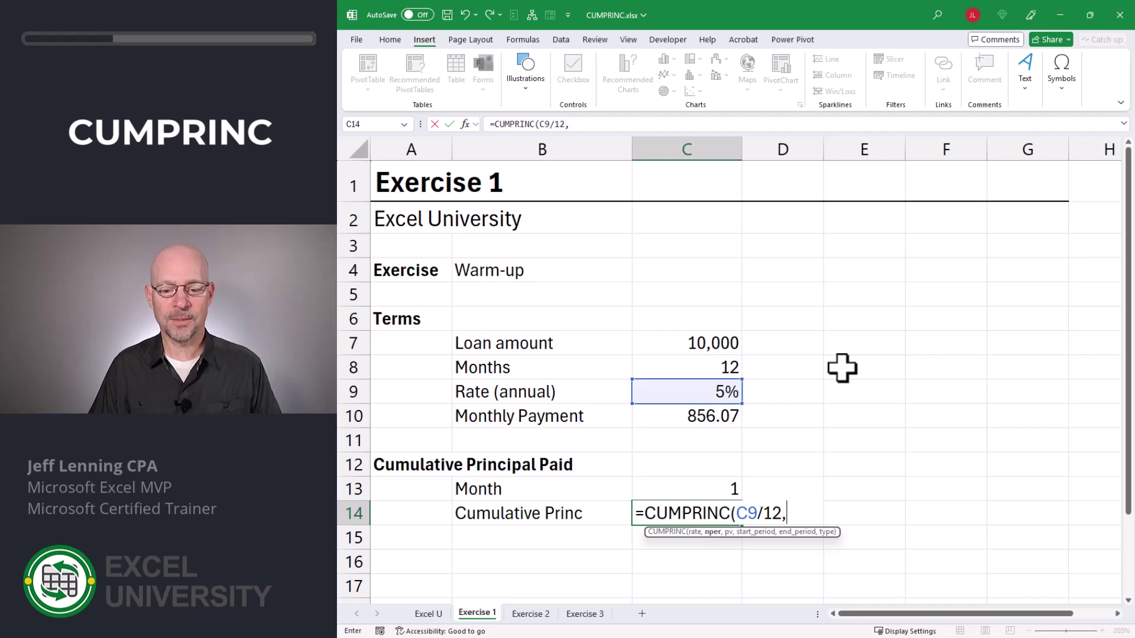
- Add the number of months C8 and the loan amount C7 as the formula's nper and pv arguments
key(Up)
key(Up)
key(Up)
key(Up)
key(Up)
key(Up)
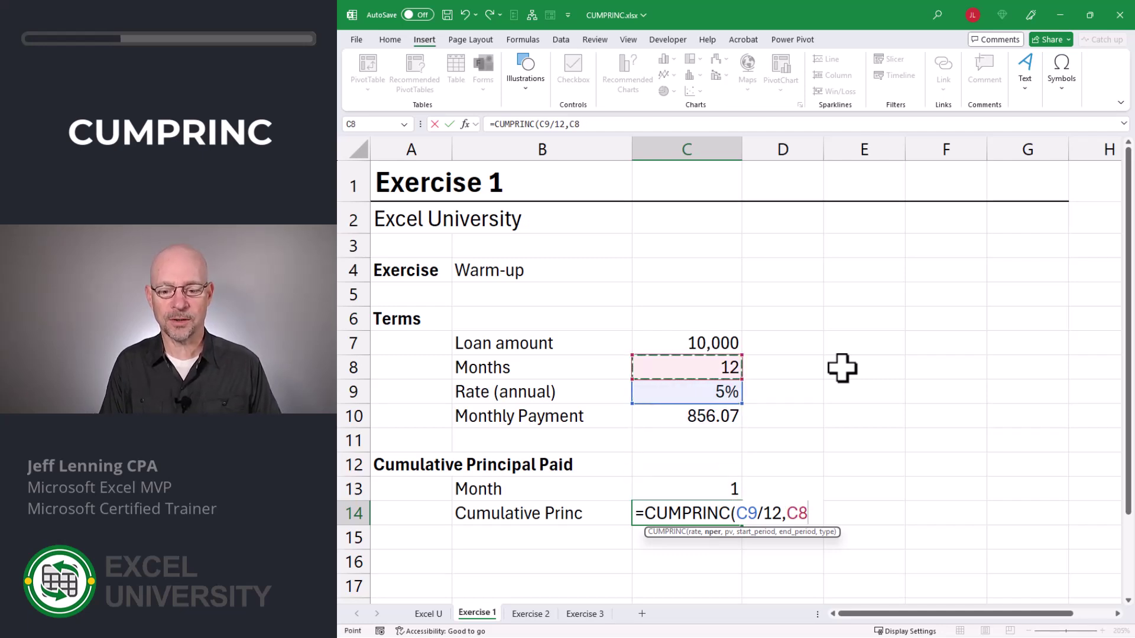
text(,)
key(Up)
key(Up)
key(Up)
key(Up)
key(Up)
key(Up)
key(Up)
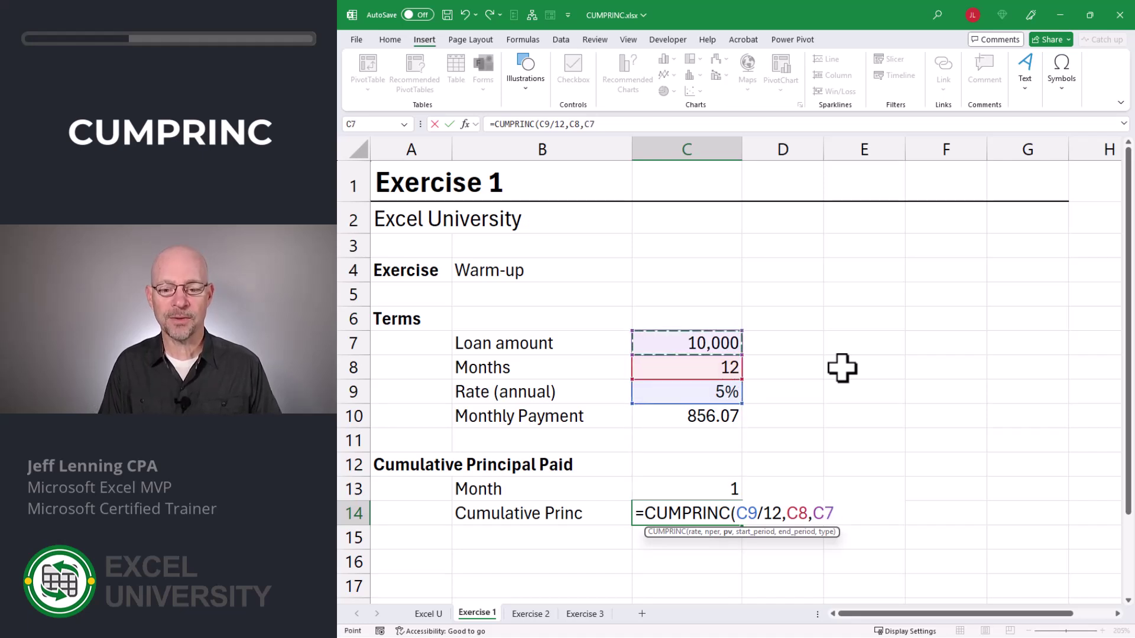
text(,)
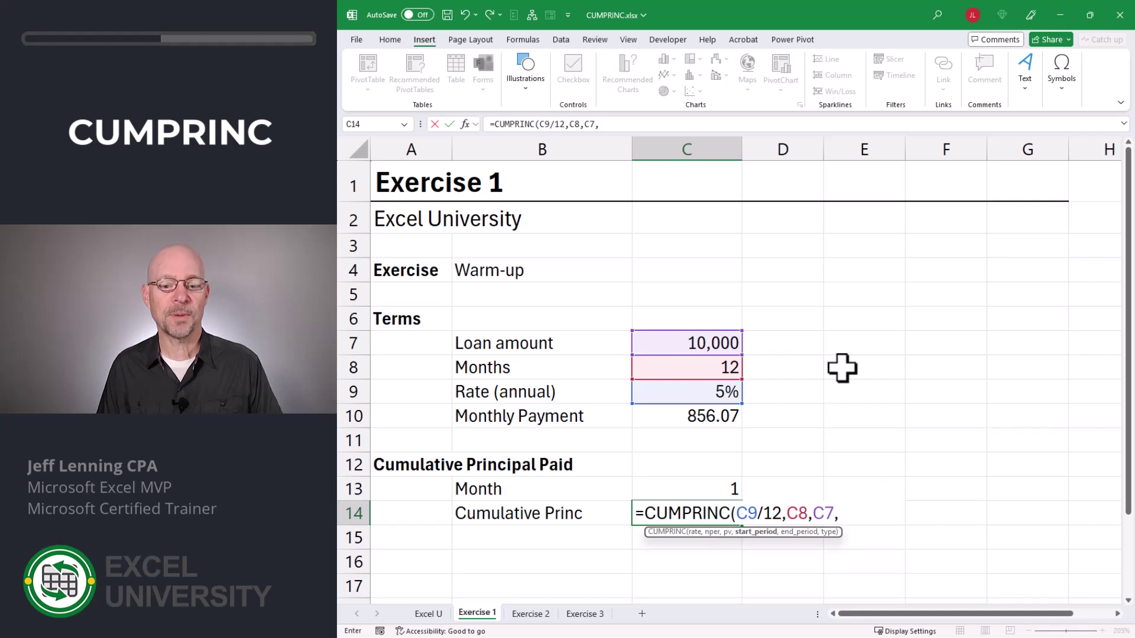
- Complete the CUMPRINC formula with start period 1, end period C13 and payment type 0 (end of the period)
text(1,)
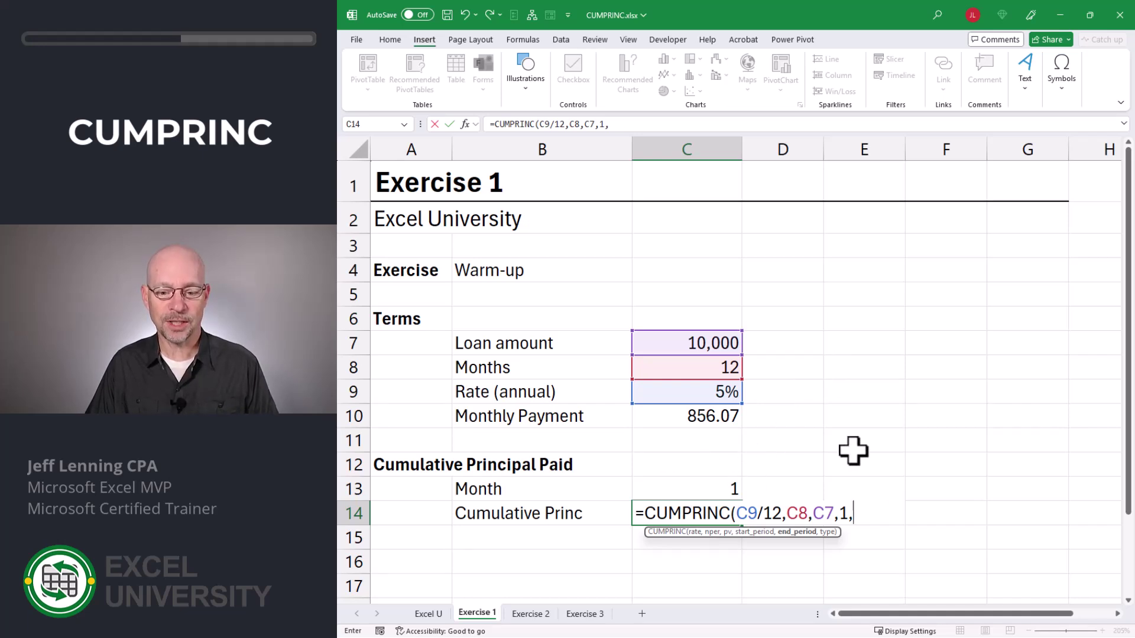
key(Up)
text(,)
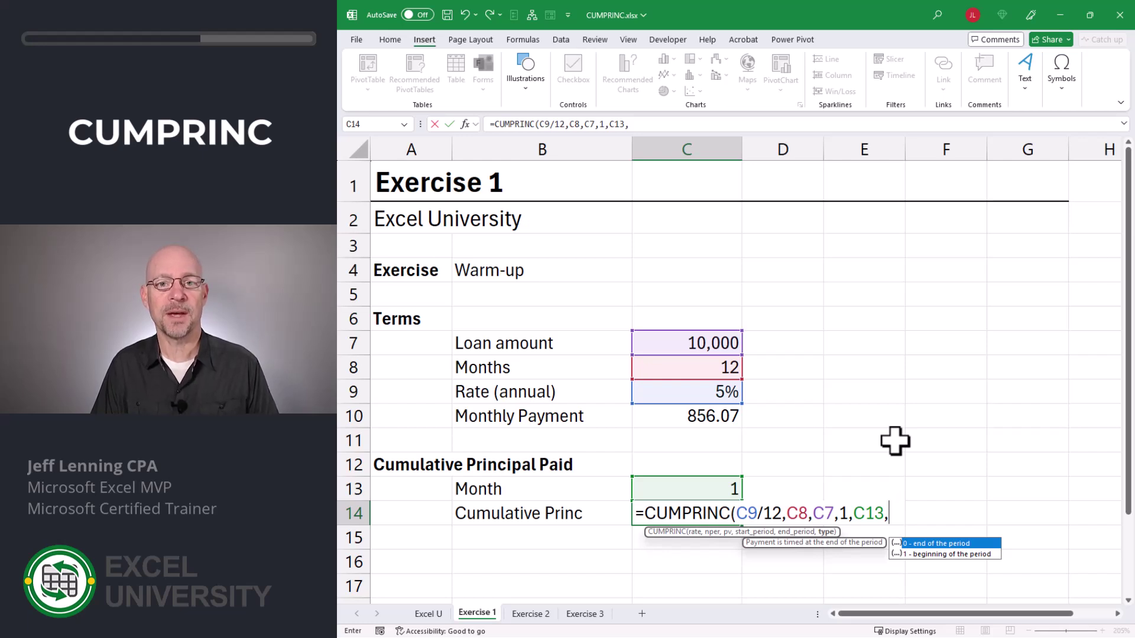
text(0)
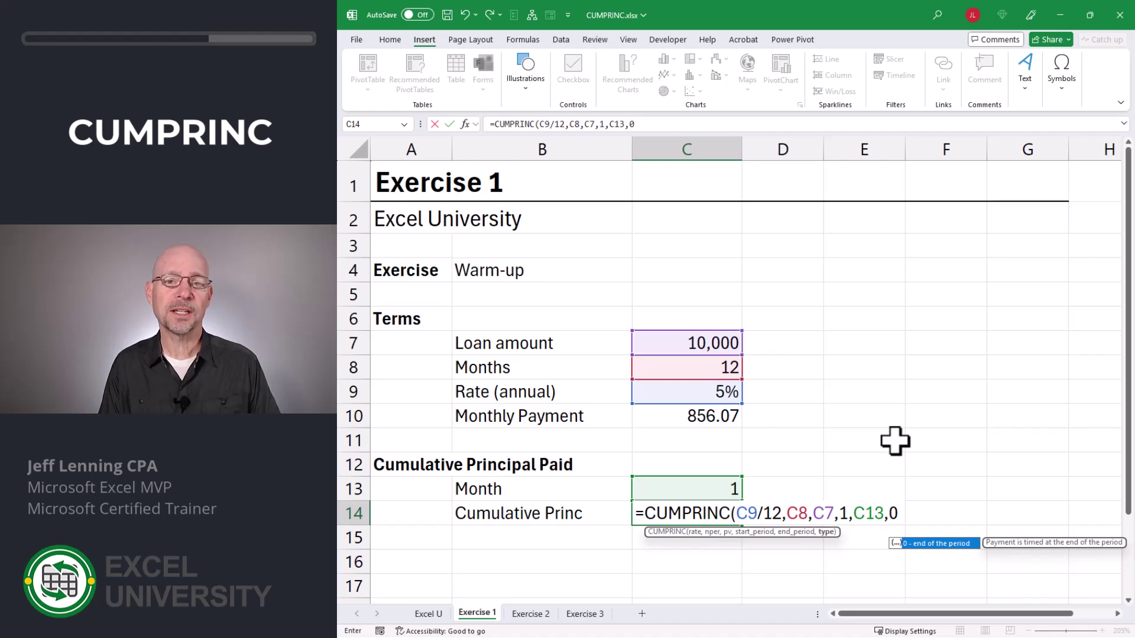
text())
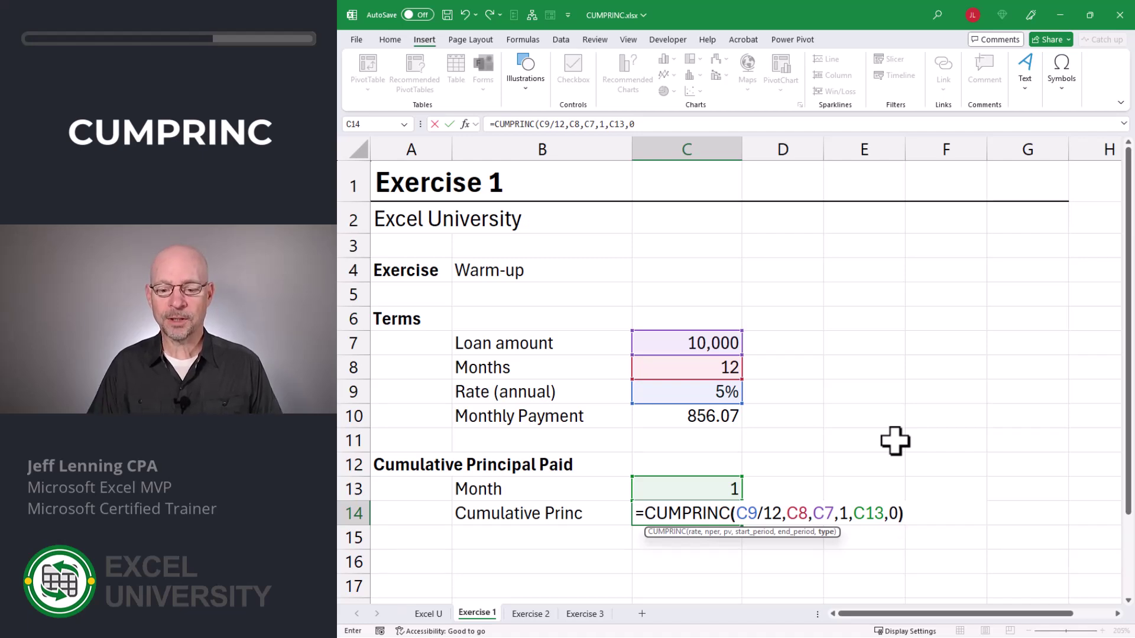
key(Return)
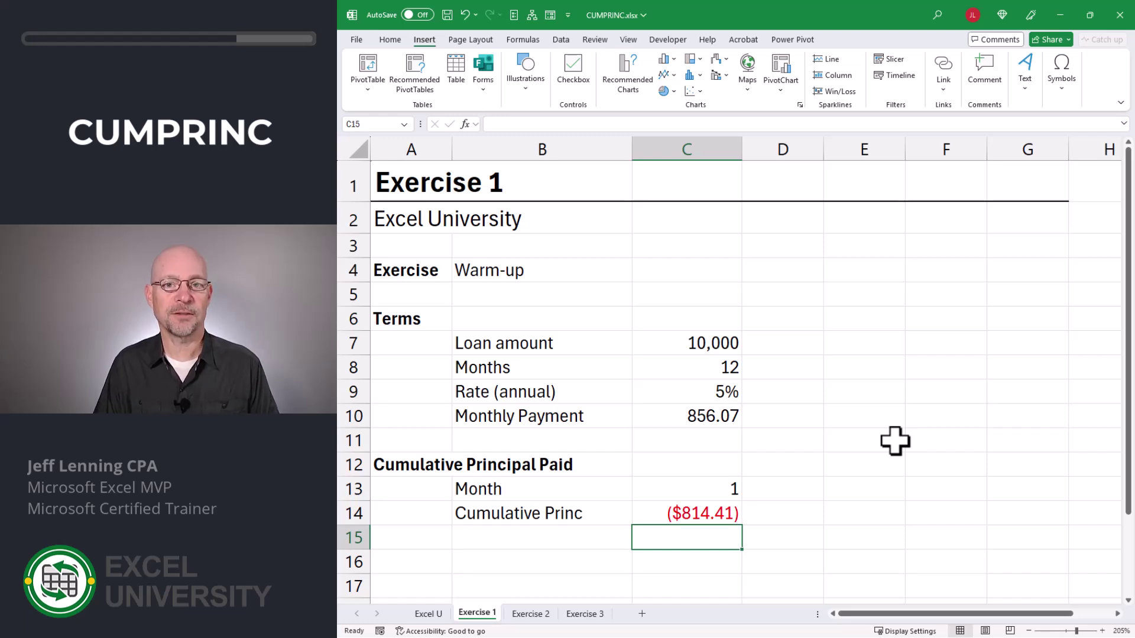
- Negate the formula in C14 so it reads =-CUMPRINC(C9/12,C8,C7,1,C13,0)
key(Up)
key(F2)
key(Home)
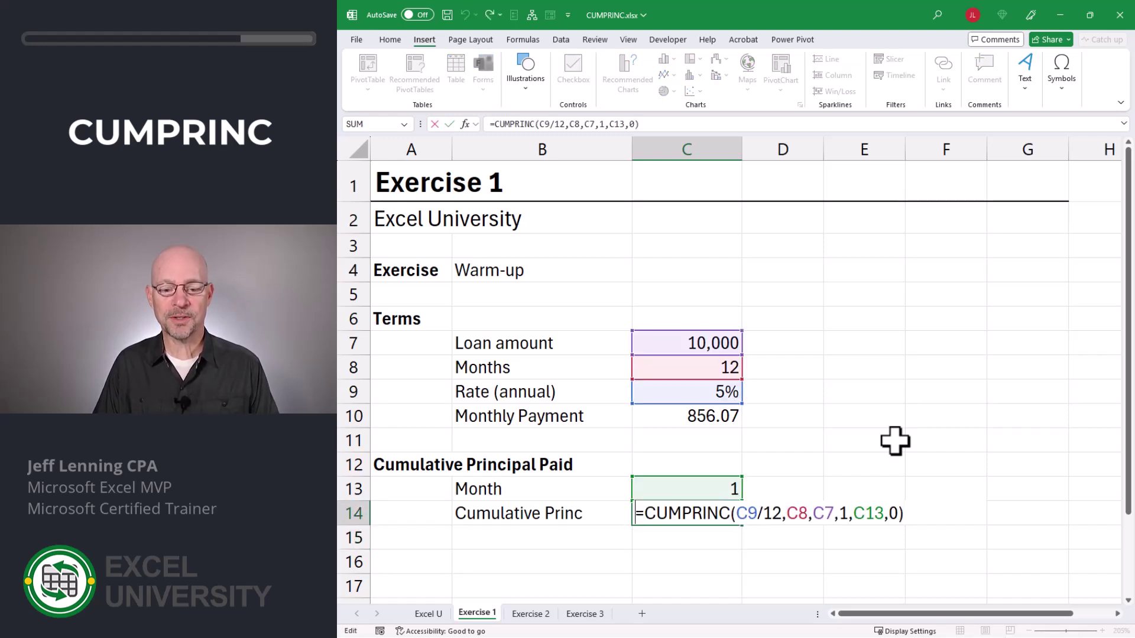
key(Right)
text(-)
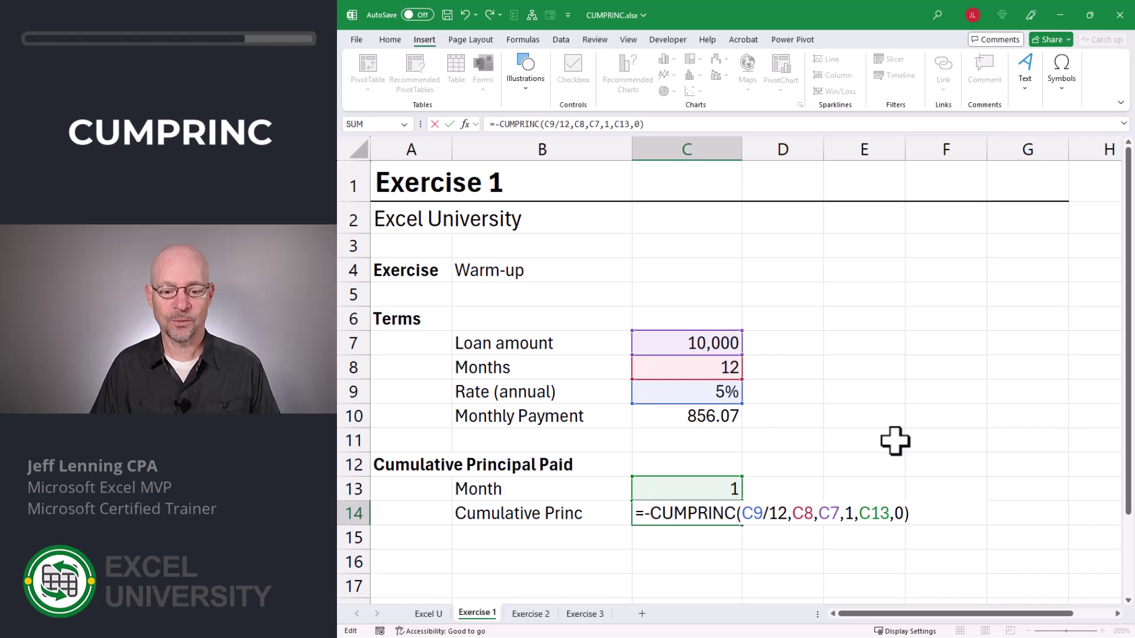
key(Return)
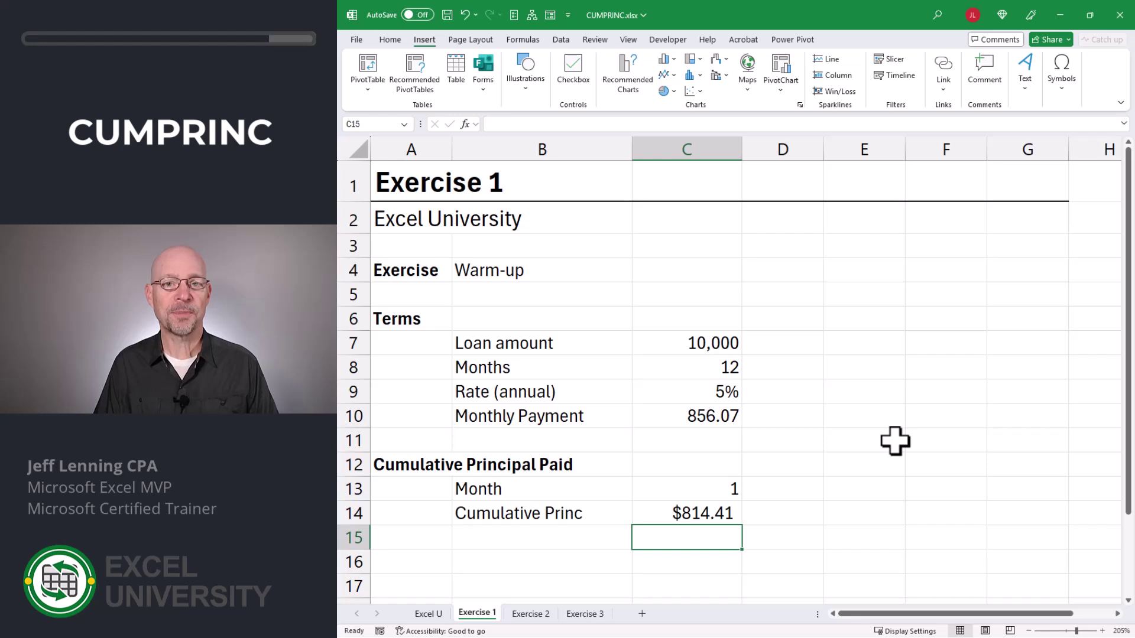
- Test the cumulative principal formula by changing the Month in C13 to 2 and finally to 3
key(Up)
key(Up)
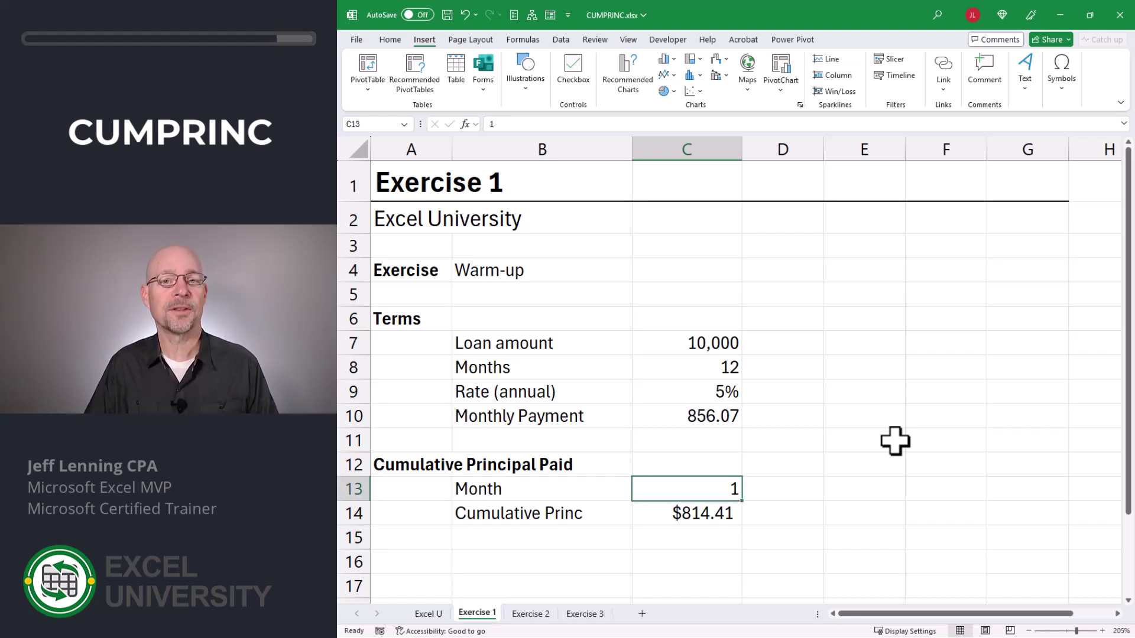
text(2)
key(Return)
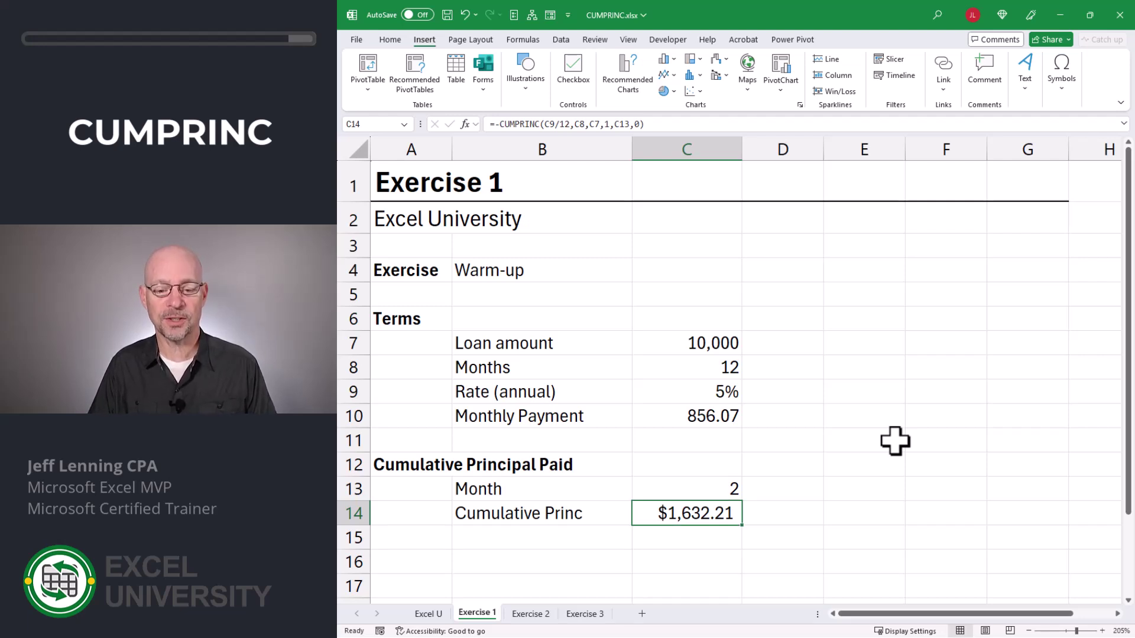
key(Up)
text(3)
key(Return)
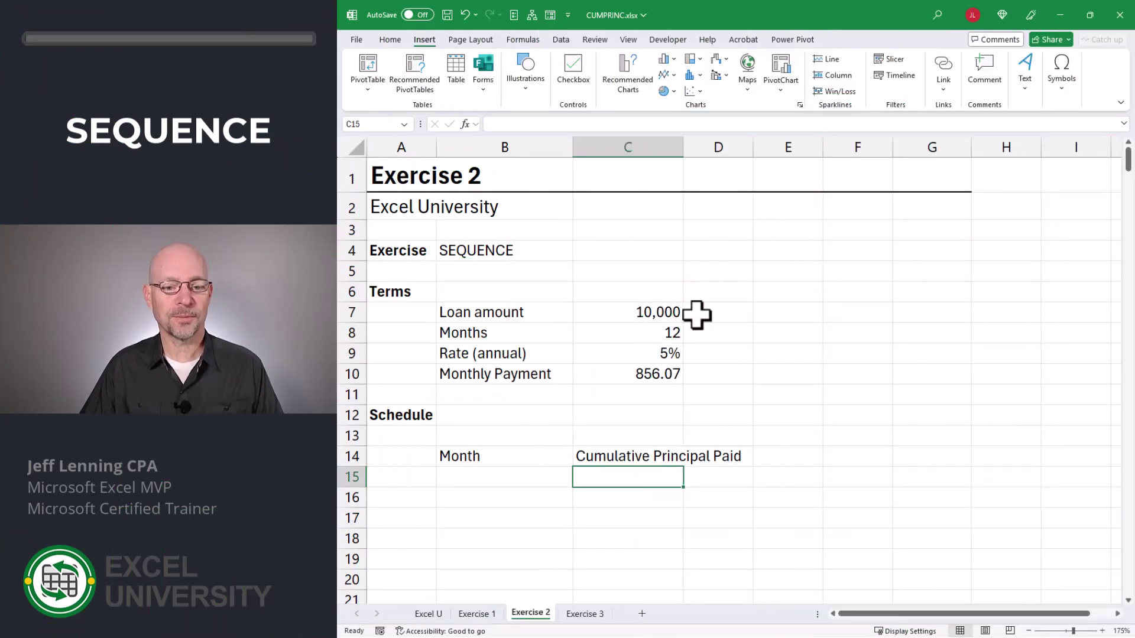
- Review the loan amount, months, rate and monthly payment formula in the Exercise 2 terms
click(678, 313)
key(Down)
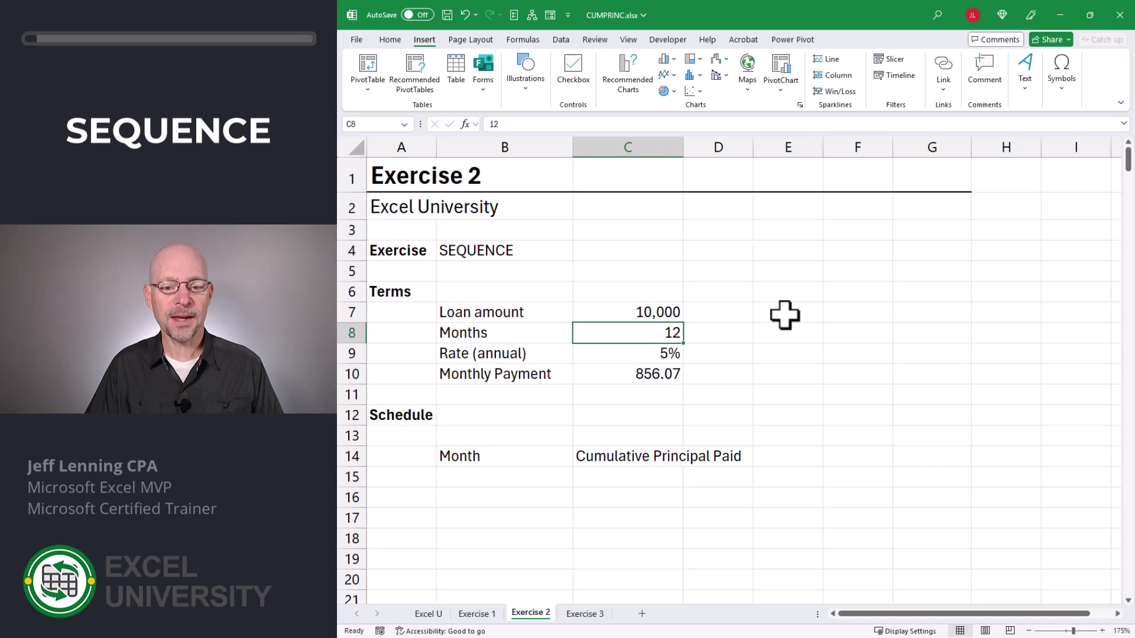
key(Down)
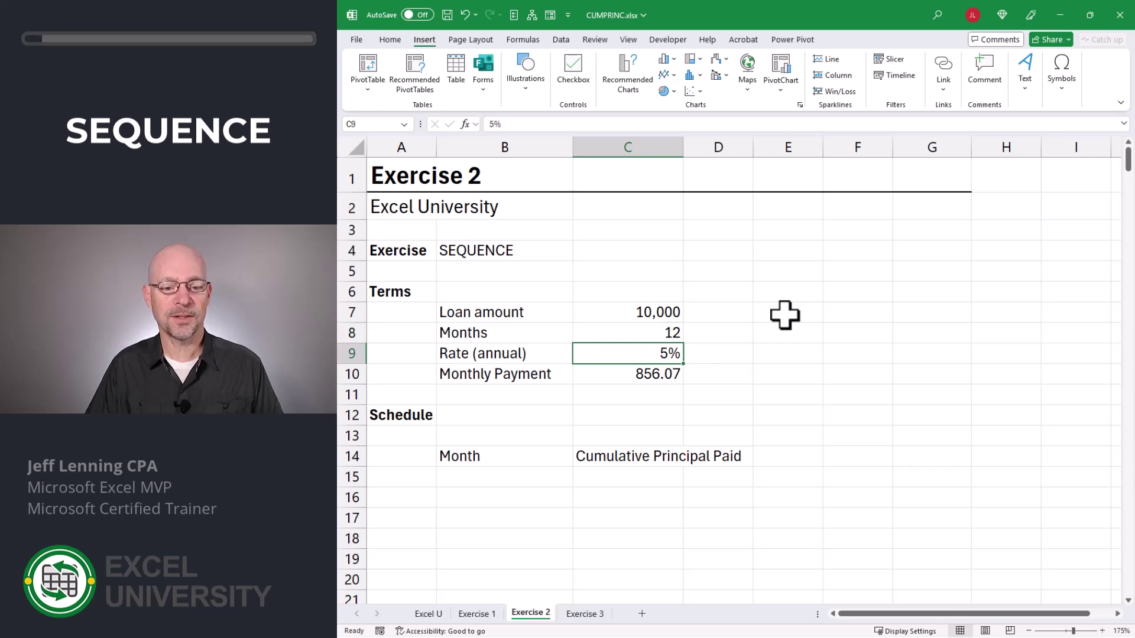
key(Down)
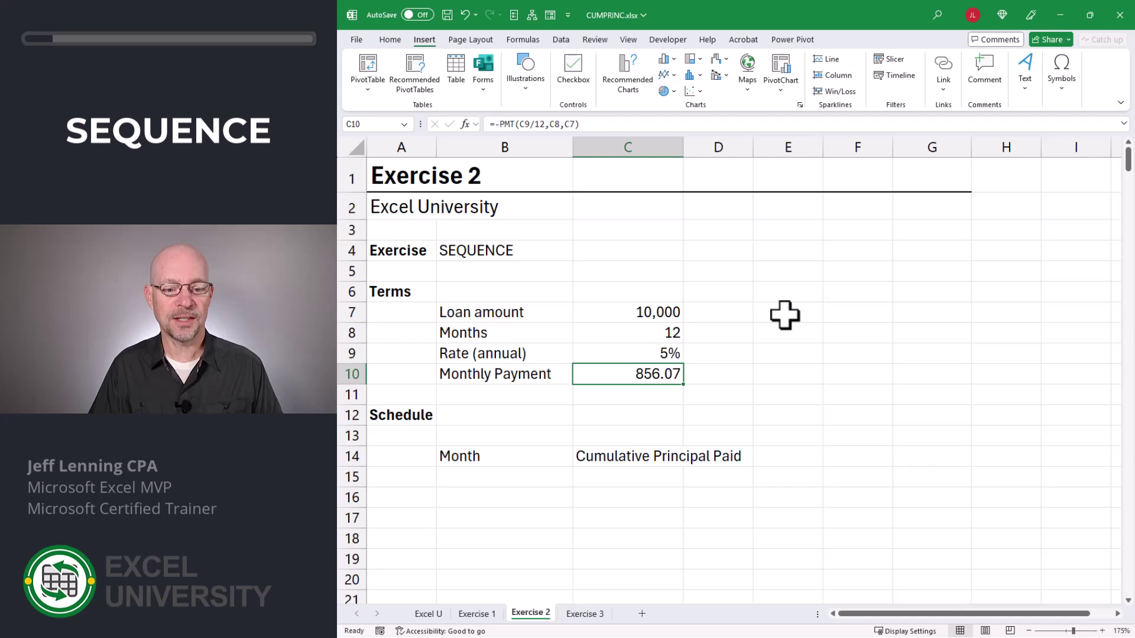
- Generate the schedule's month numbers with =SEQUENCE(C8) in B15, below the Month header
scroll(792, 355, down, 2)
key(Down)
key(Down)
key(Down)
key(Down)
key(Down)
key(Left)
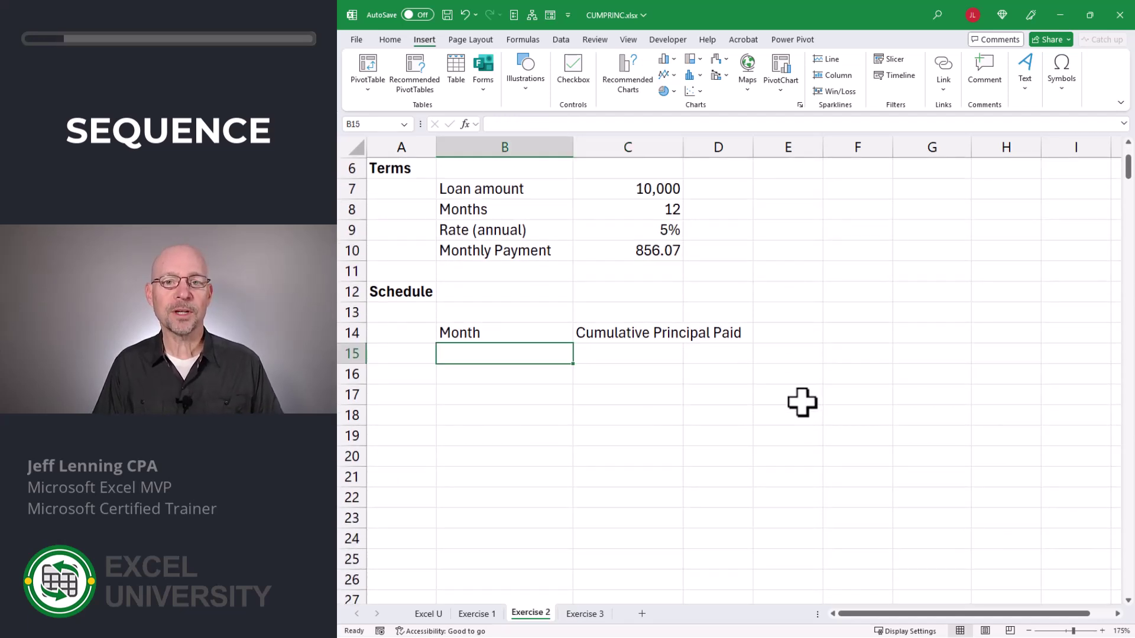
text(=seq)
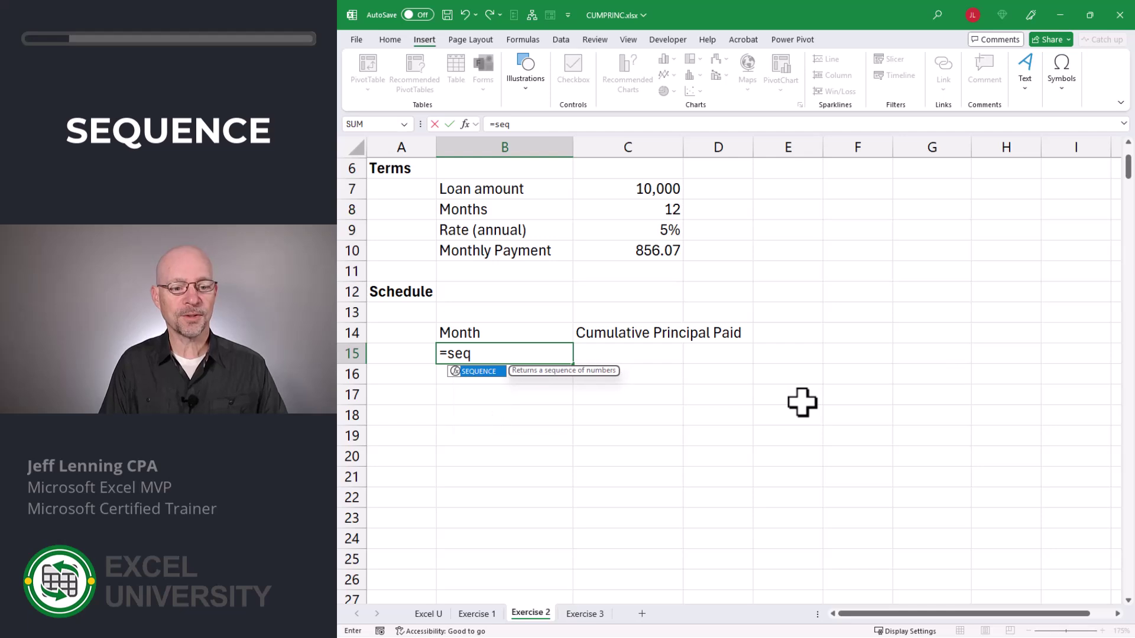
key(Tab)
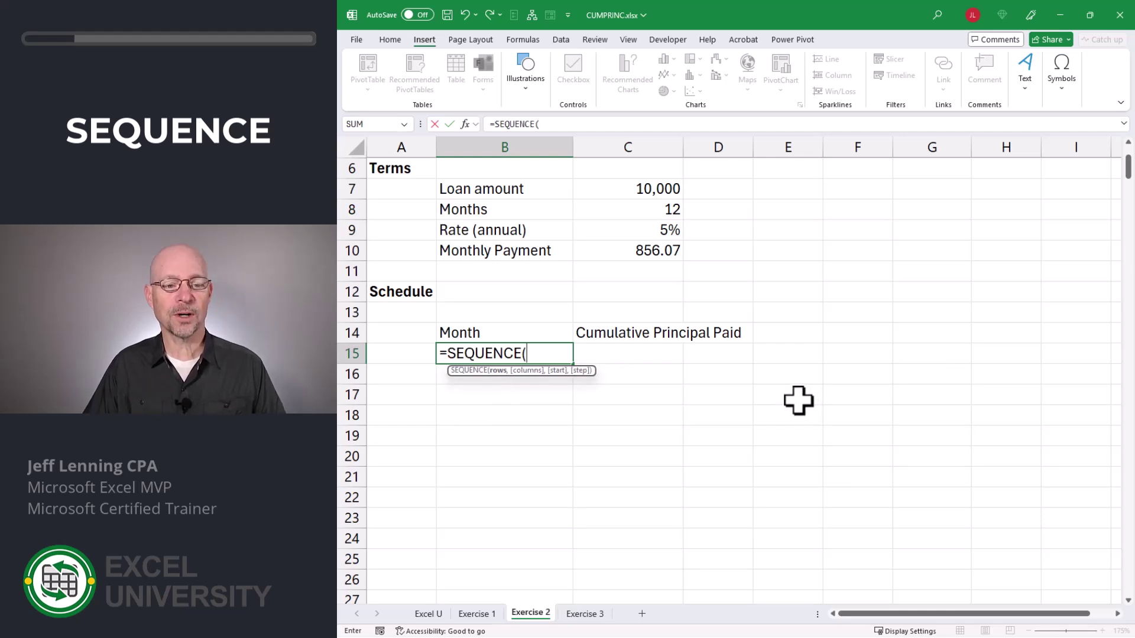
click(664, 211)
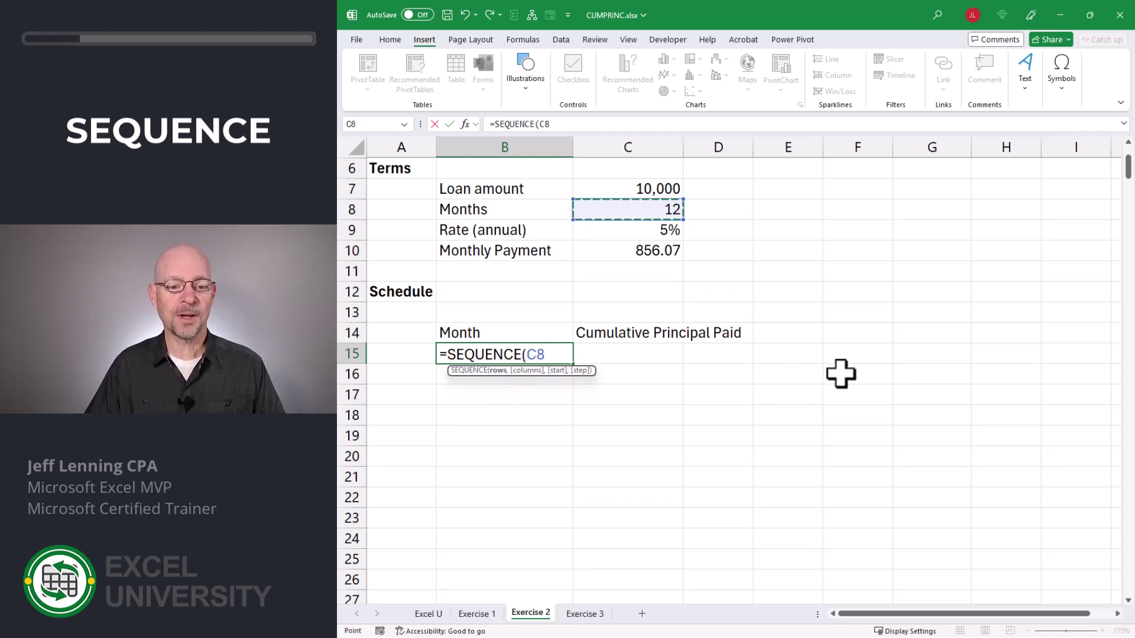
text())
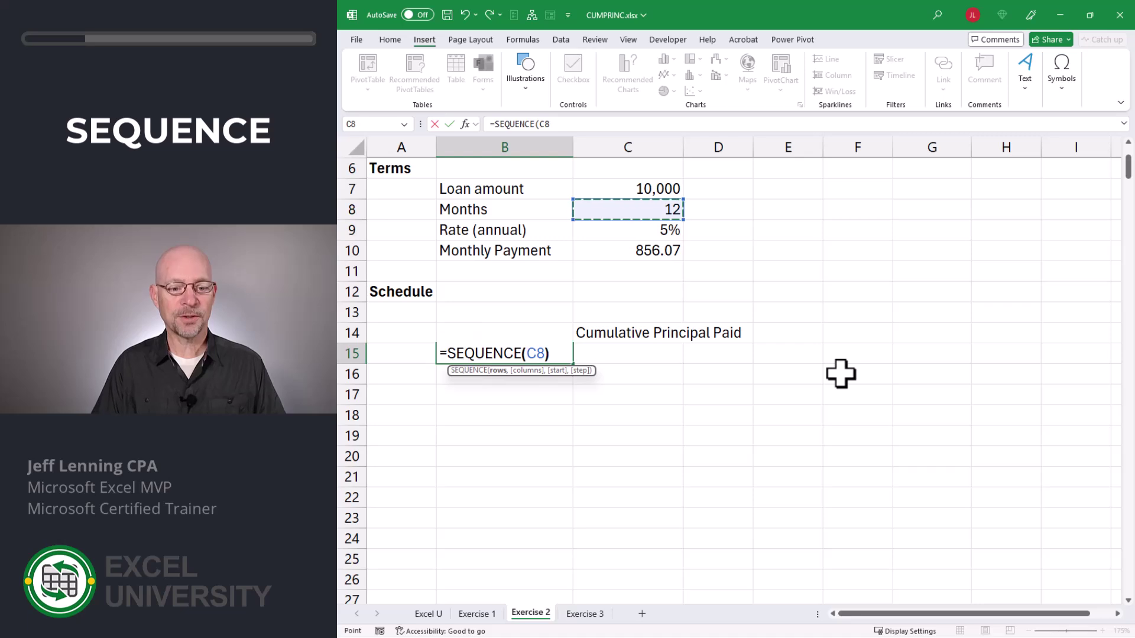
key(Return)
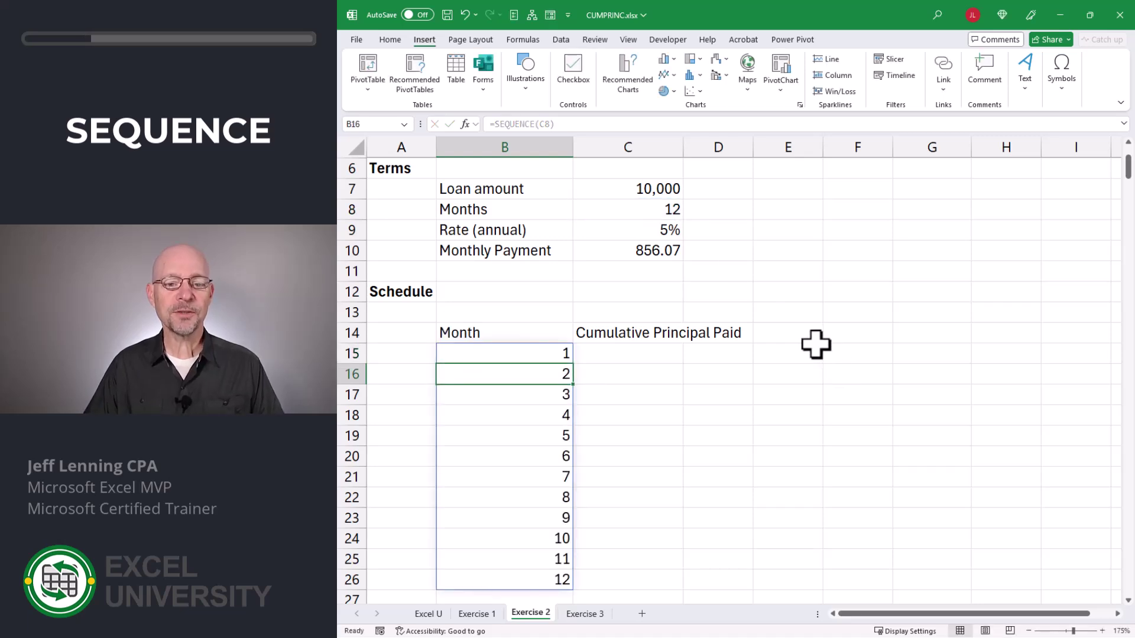
- Test the dynamic month list by setting Months in C8 to 3, to 6 and finally back to 12
click(666, 212)
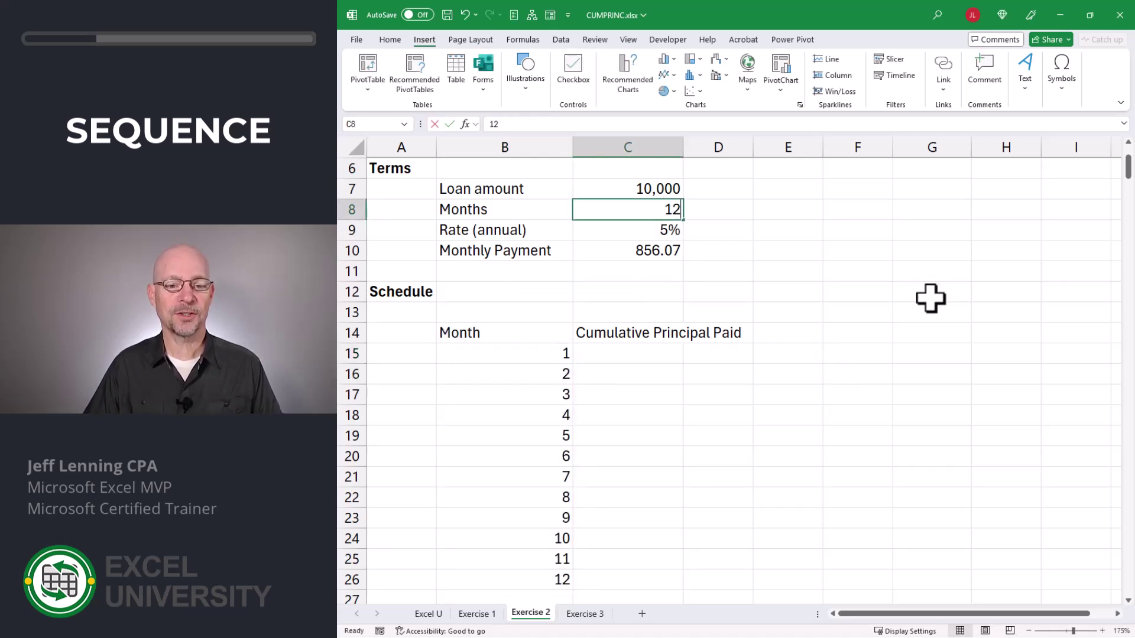
text(3)
key(Return)
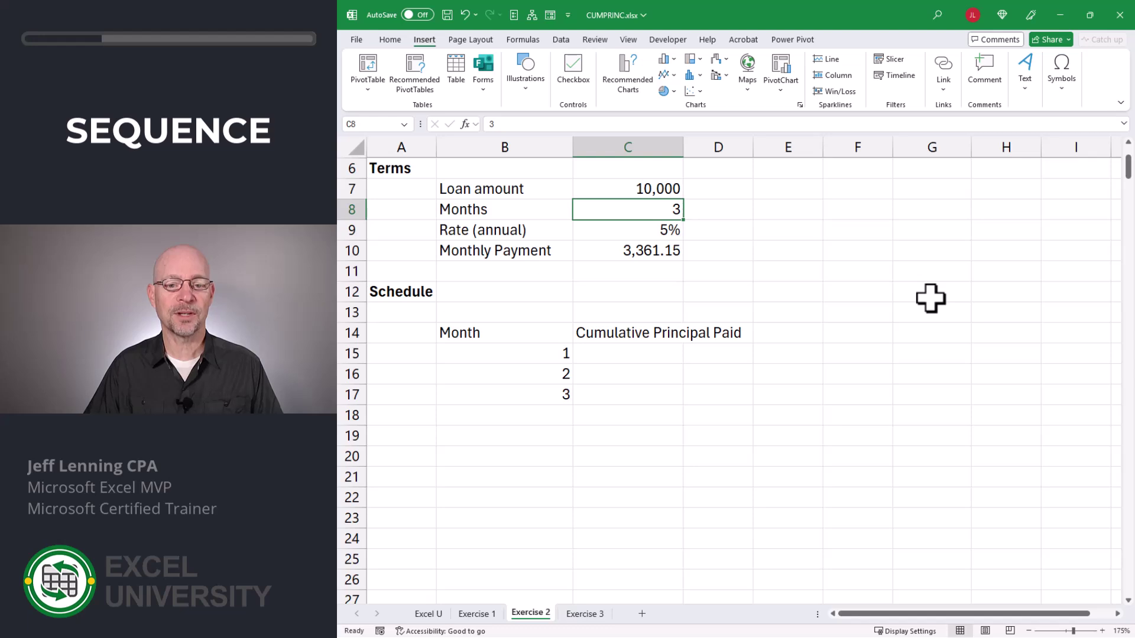
text(6)
key(Return)
key(Up)
text(12)
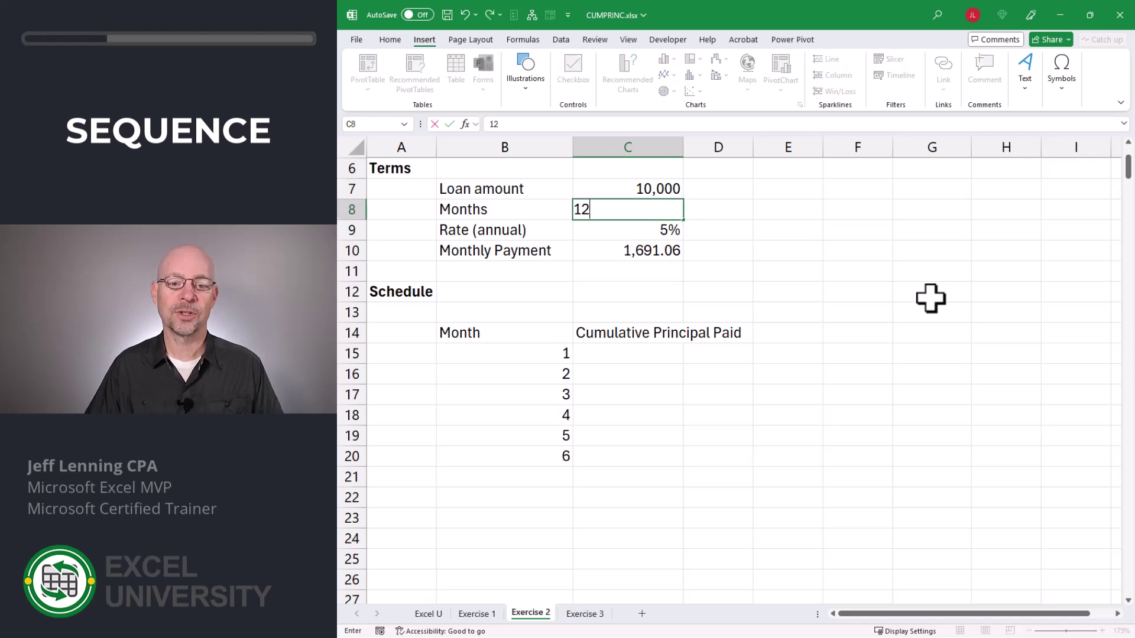
key(Return)
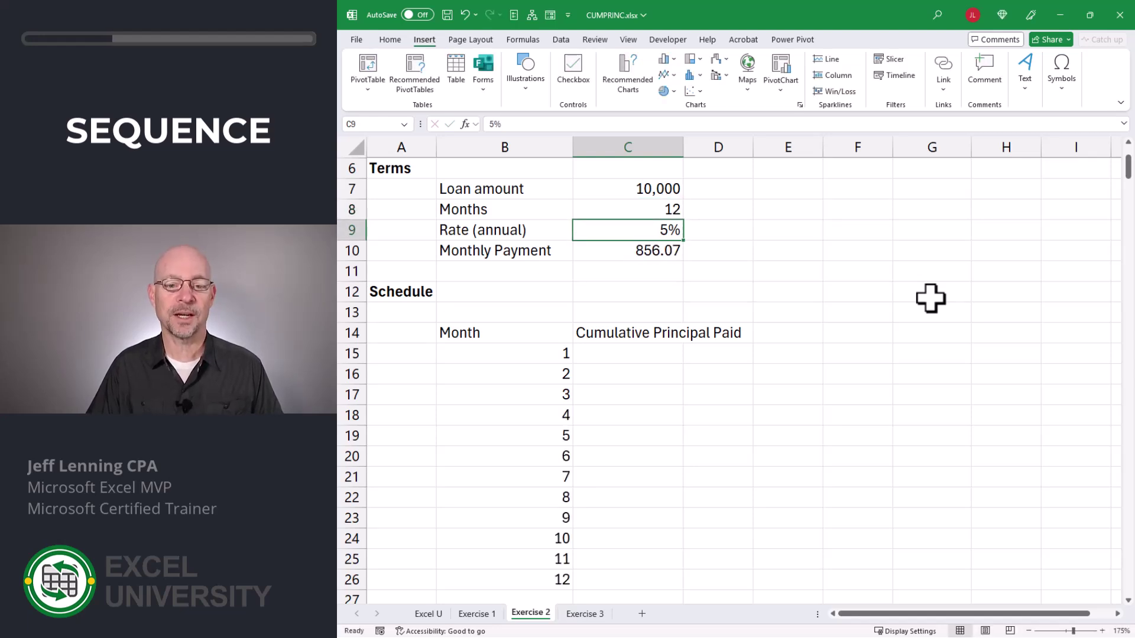
- Start a CUMPRINC formula in C15, below Cumulative Principal Paid, with C9/12 as the monthly rate
key(Down)
key(Down)
key(Down)
key(Down)
key(Down)
key(Down)
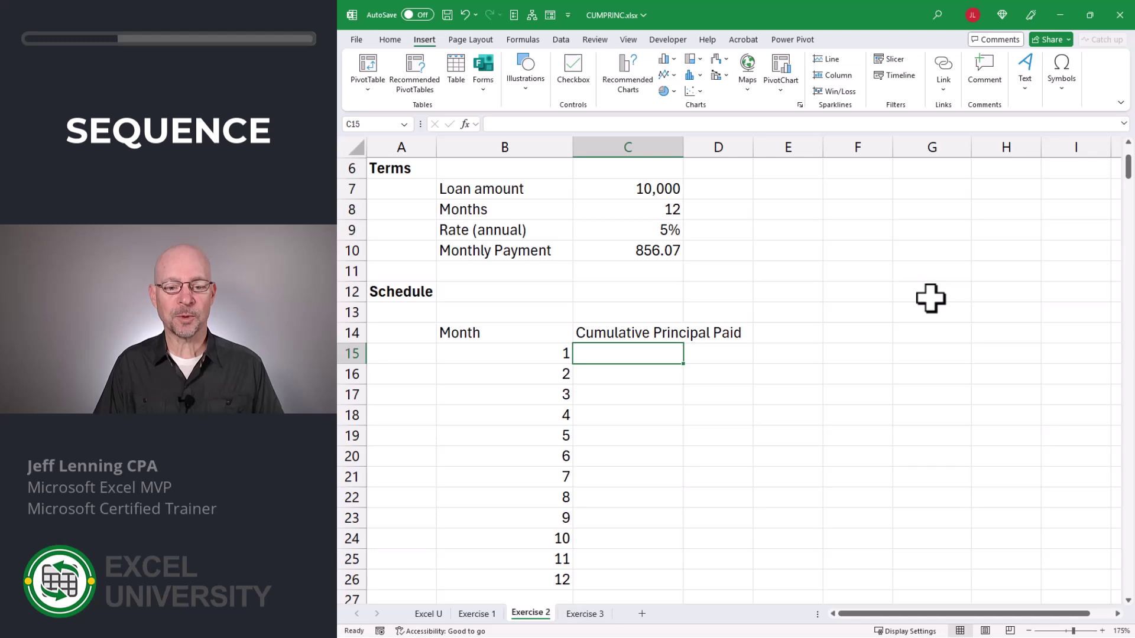
text(=cum)
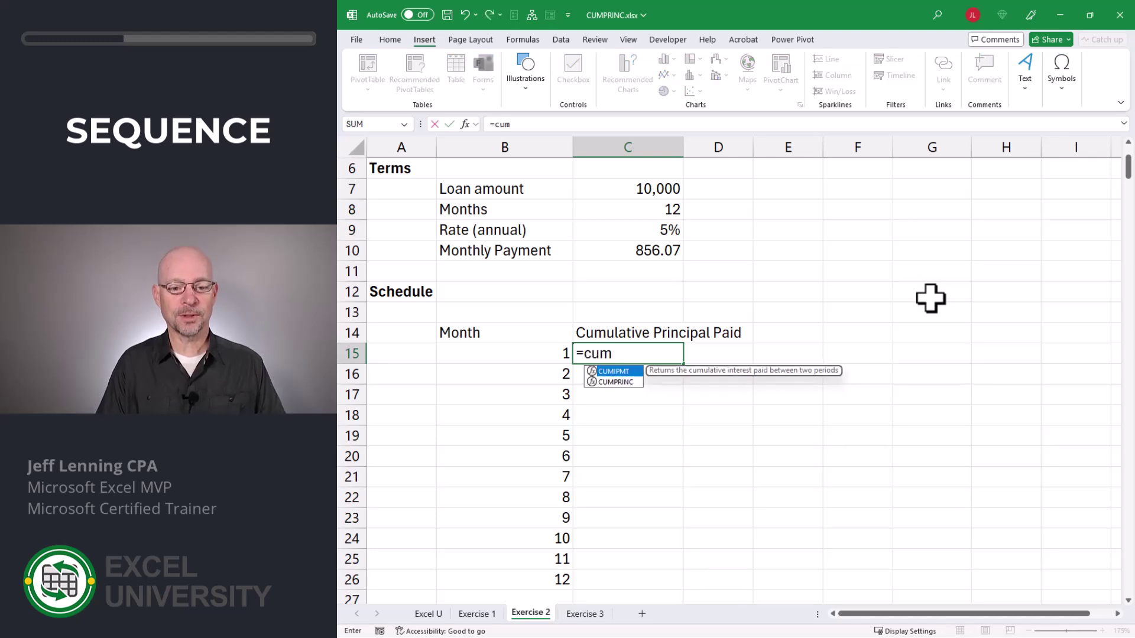
key(Down)
key(Tab)
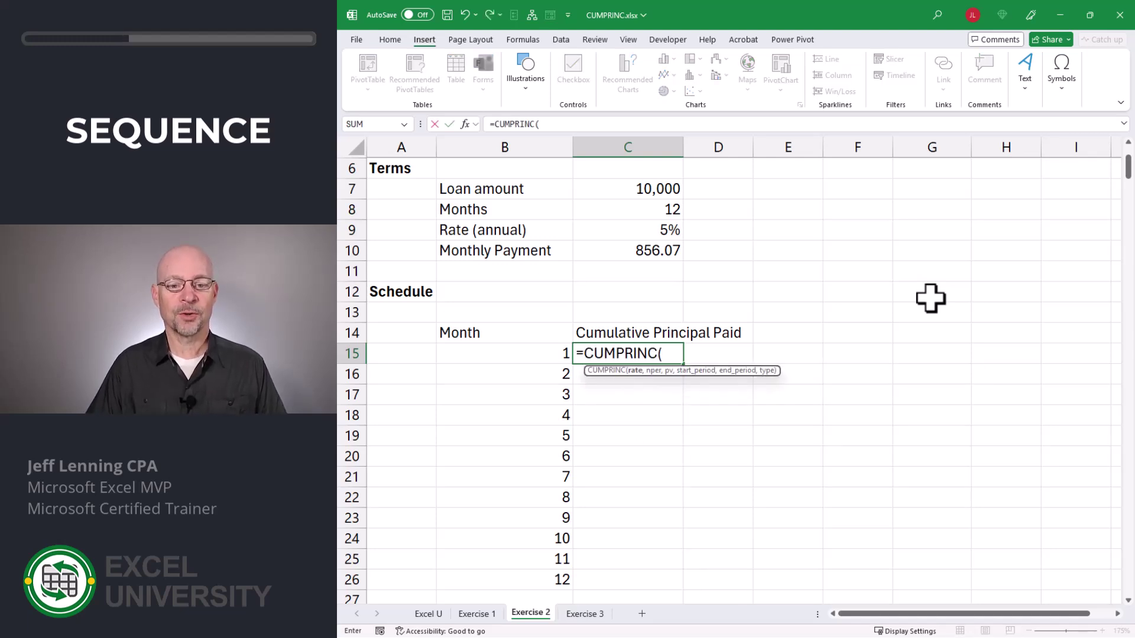
key(Up)
key(Up)
key(Up)
key(Up)
key(Up)
key(Up)
key(Up)
key(Down)
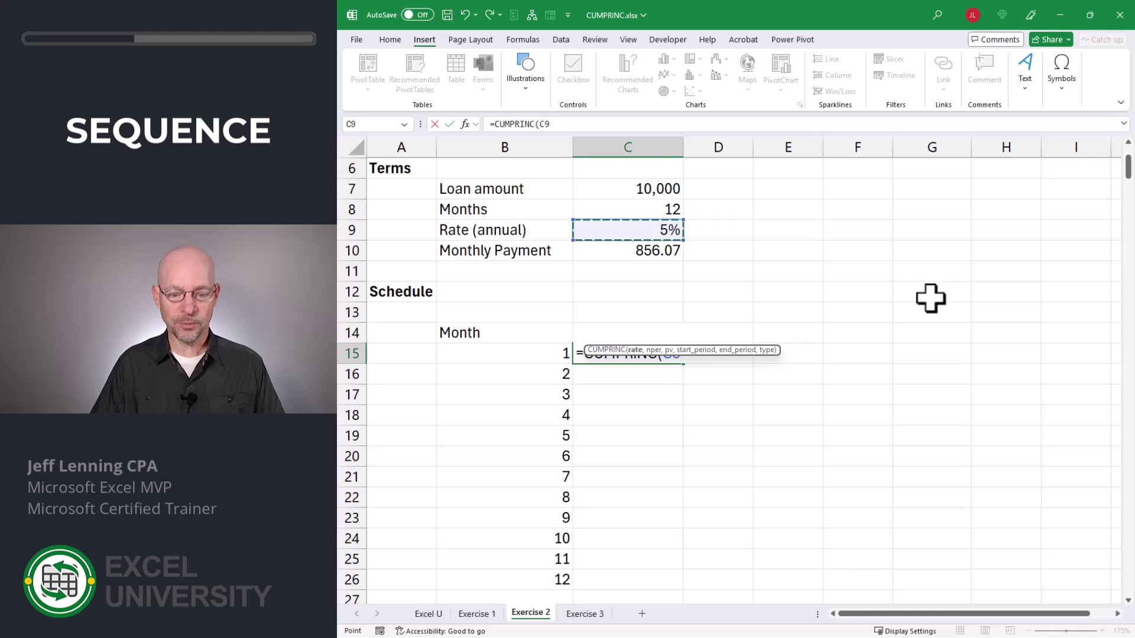
text(/12,)
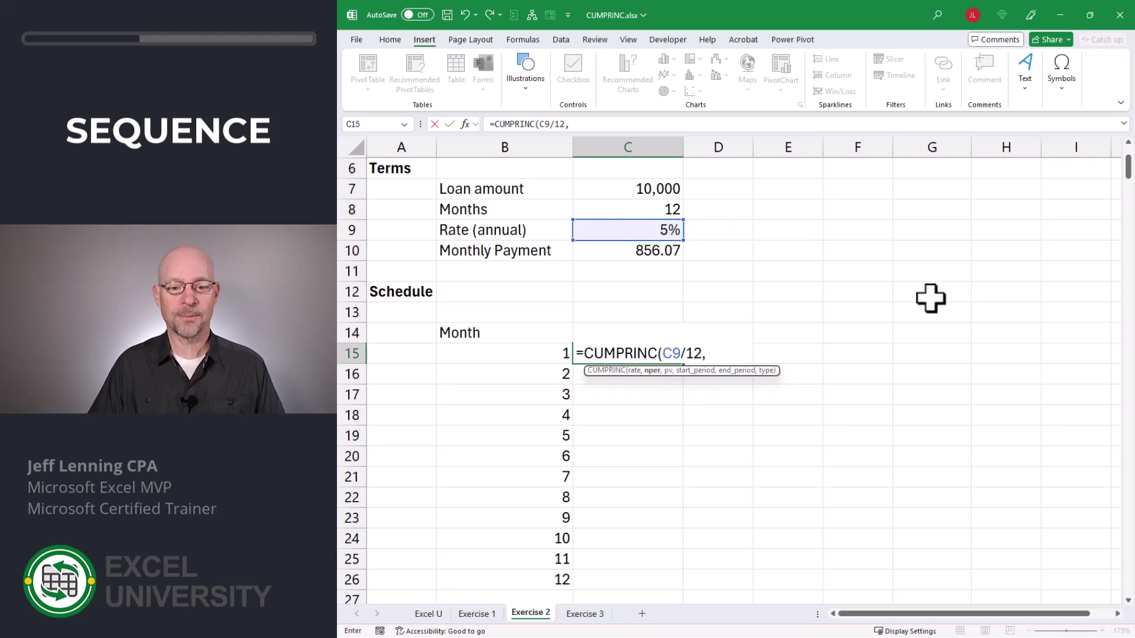
- Supply C8 as the number of periods, C7 as the present value and 1 as the start period in C15's CUMPRINC formula
key(Up)
key(Up)
key(Up)
key(Up)
key(Up)
key(Up)
key(Up)
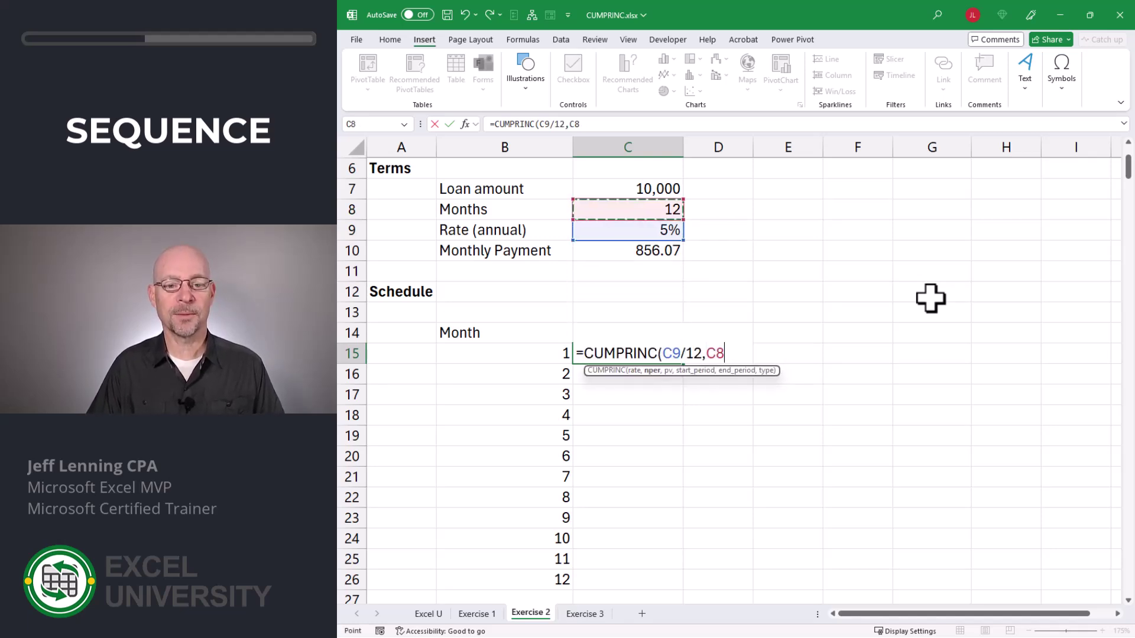
text(,)
key(Up)
key(Up)
key(Up)
key(Up)
key(Up)
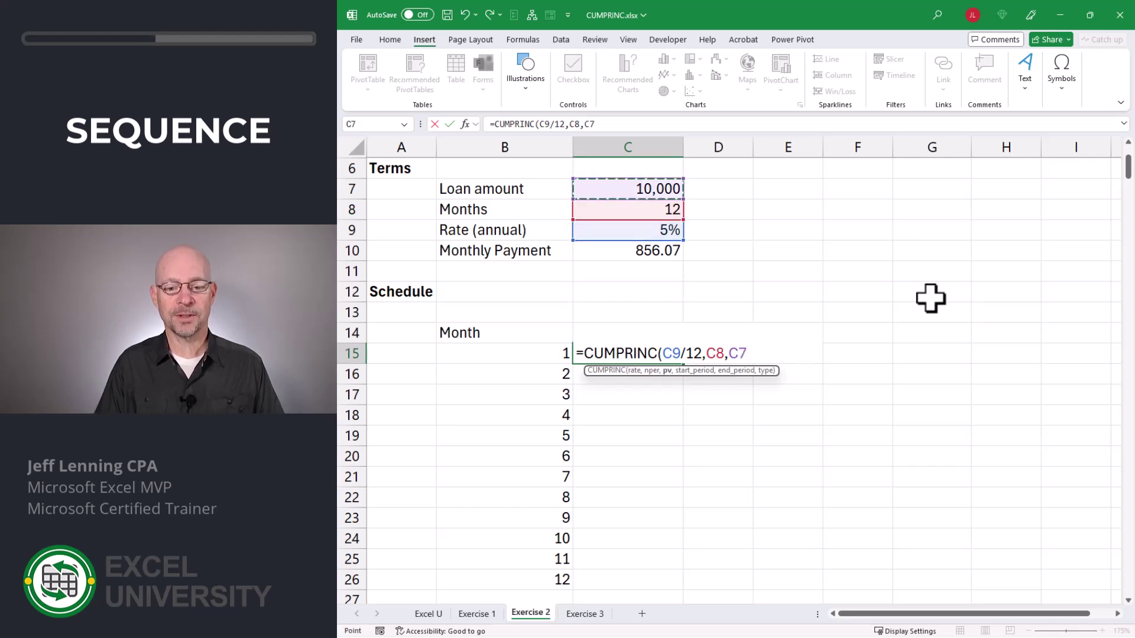
text(,1,)
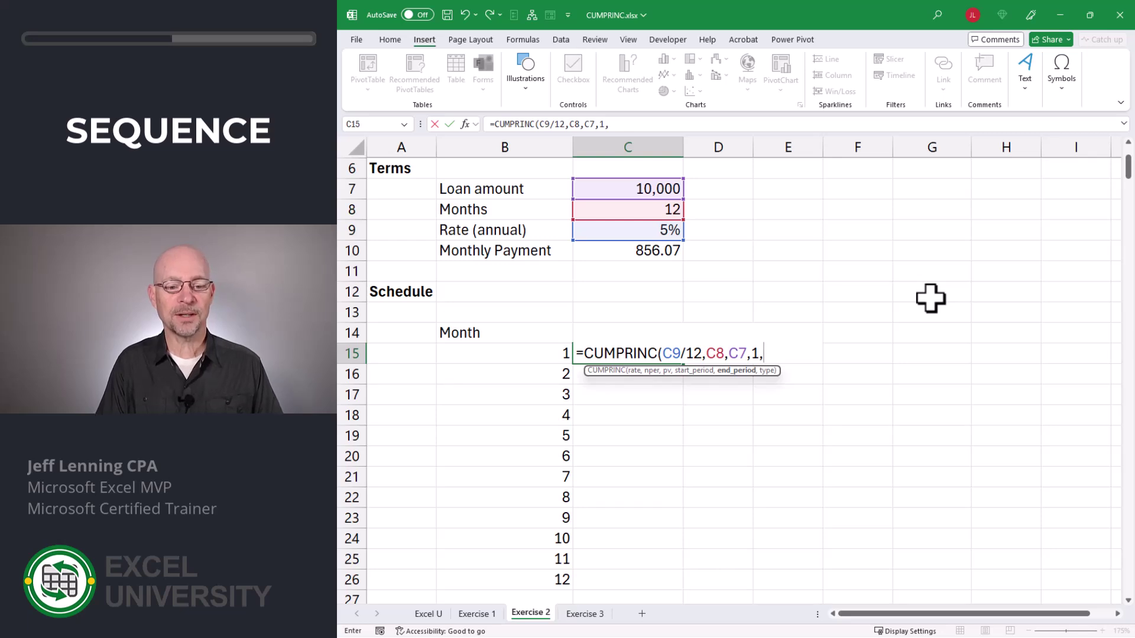
- Complete the C15 formula with SEQUENCE(C8) as the end period and 0 as the payment type
text(seq)
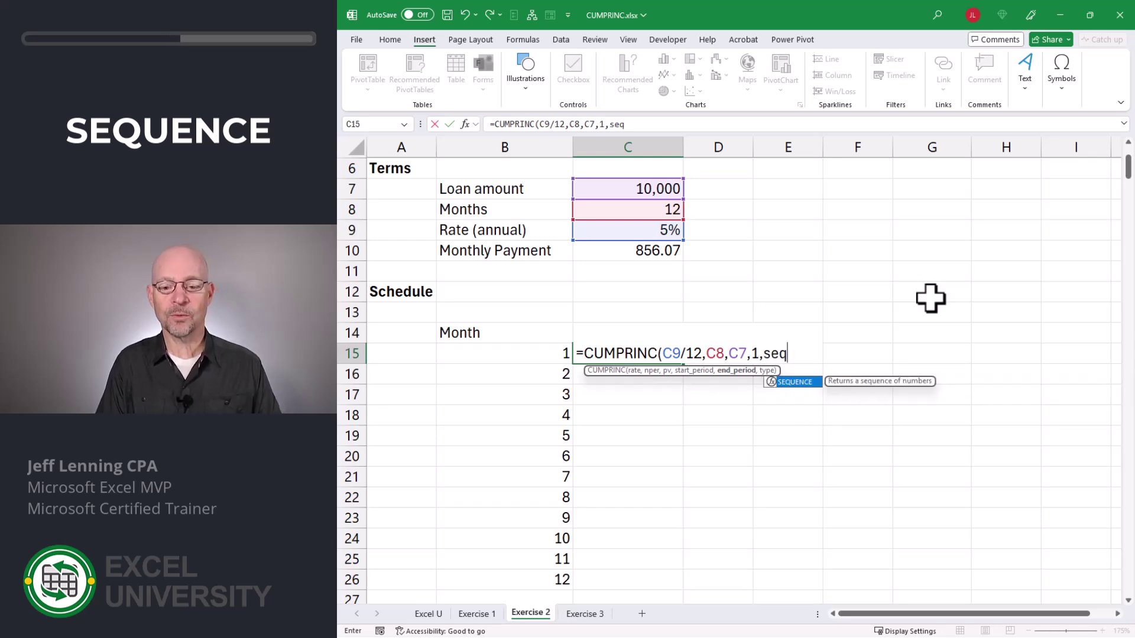
key(Tab)
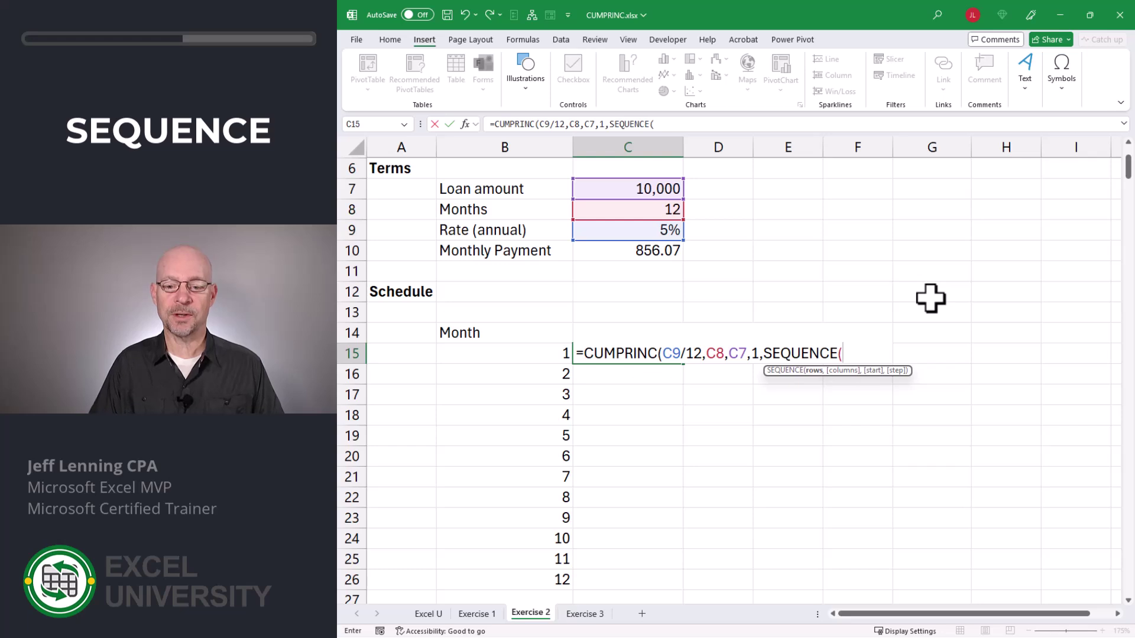
key(Up)
key(Up)
key(Up)
key(Up)
key(Up)
key(Up)
key(Up)
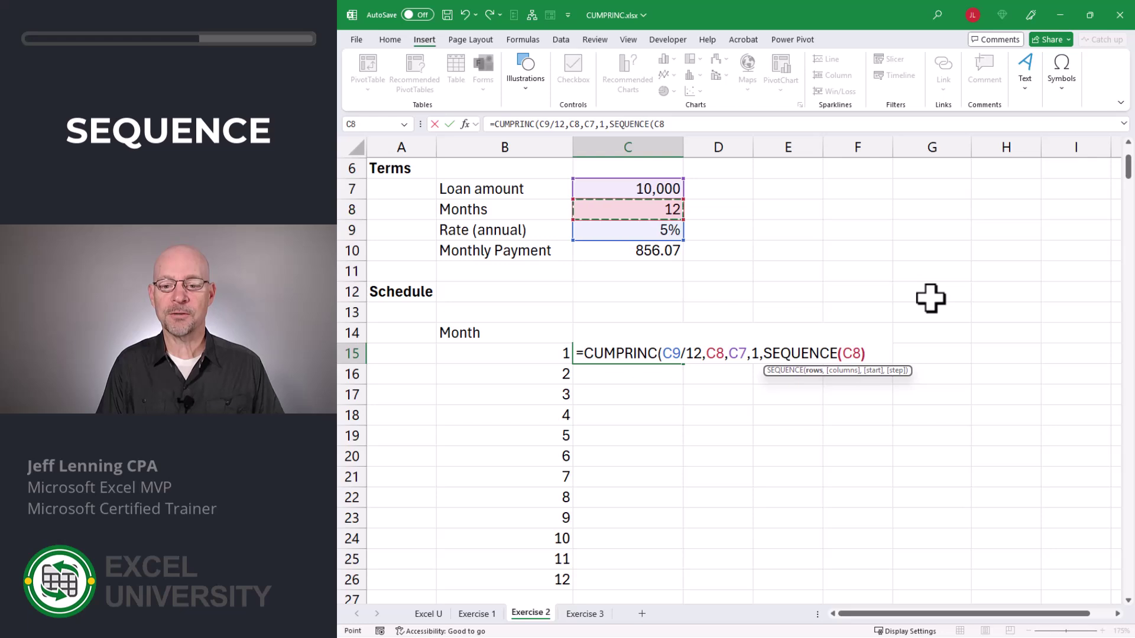
text(),)
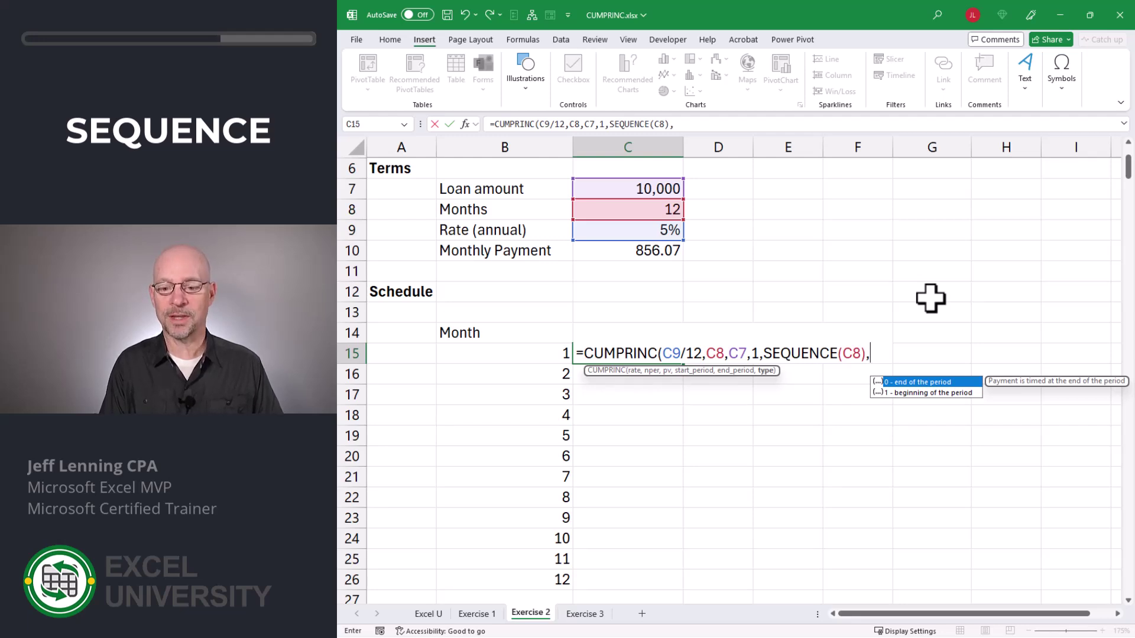
text(0)
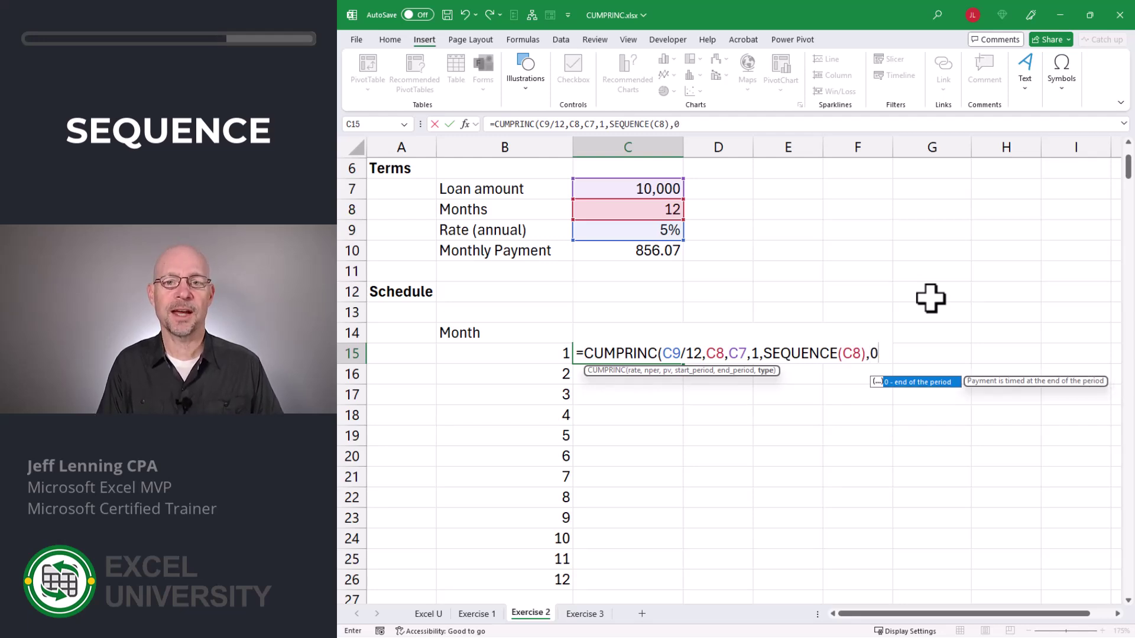
text())
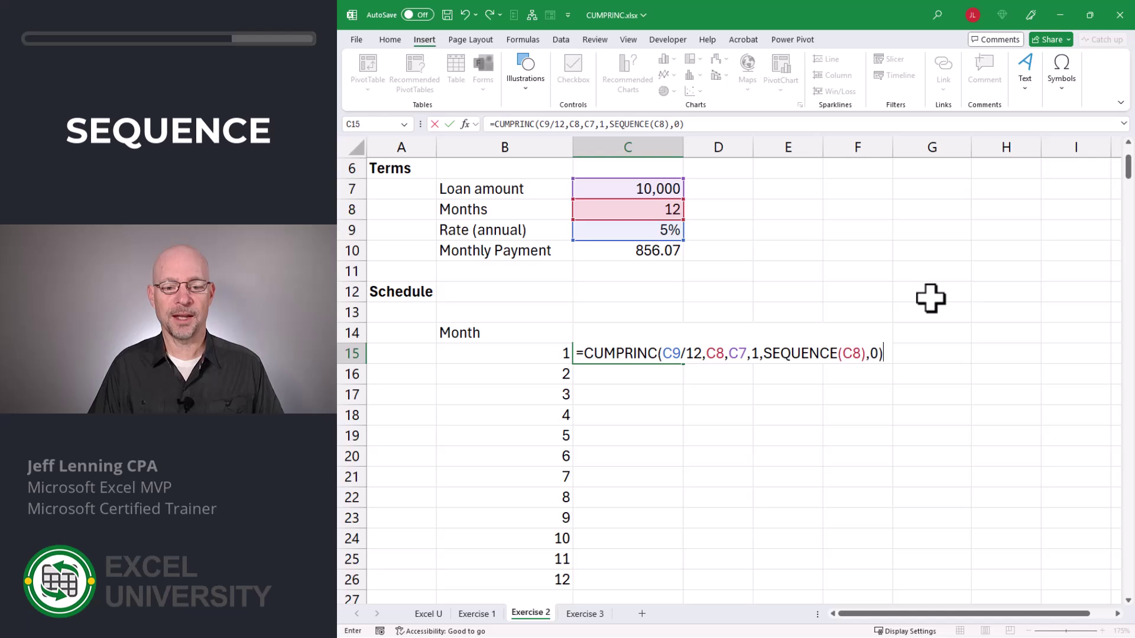
key(Return)
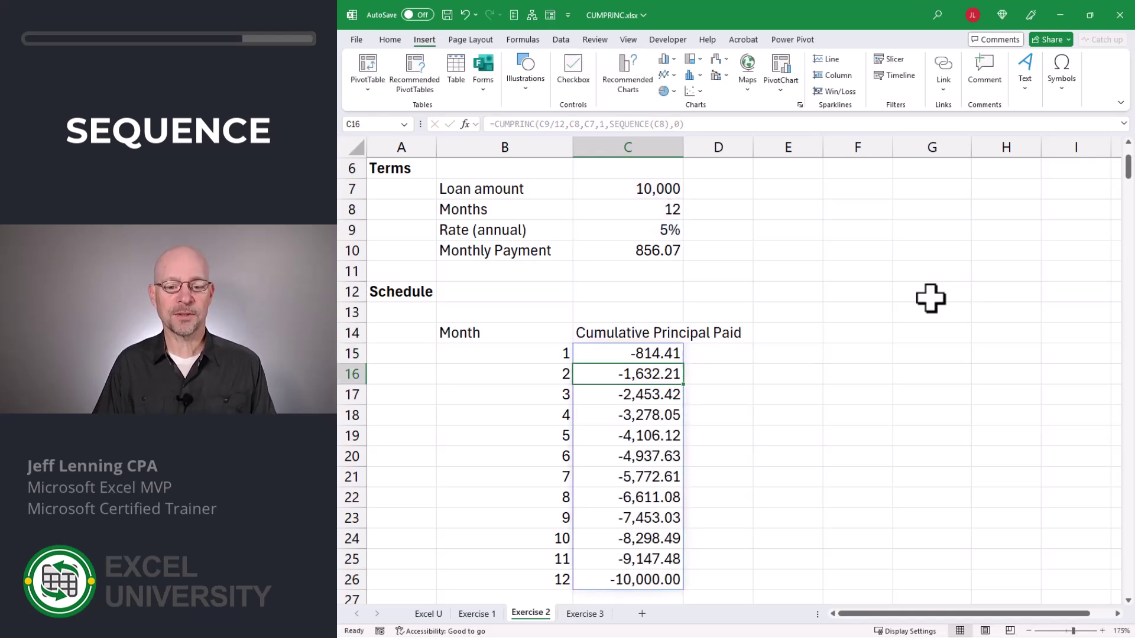
- Negate the formula in C15 so it reads =-CUMPRINC(C9/12,C8,C7,1,SEQUENCE(C8),0)
key(Up)
key(F2)
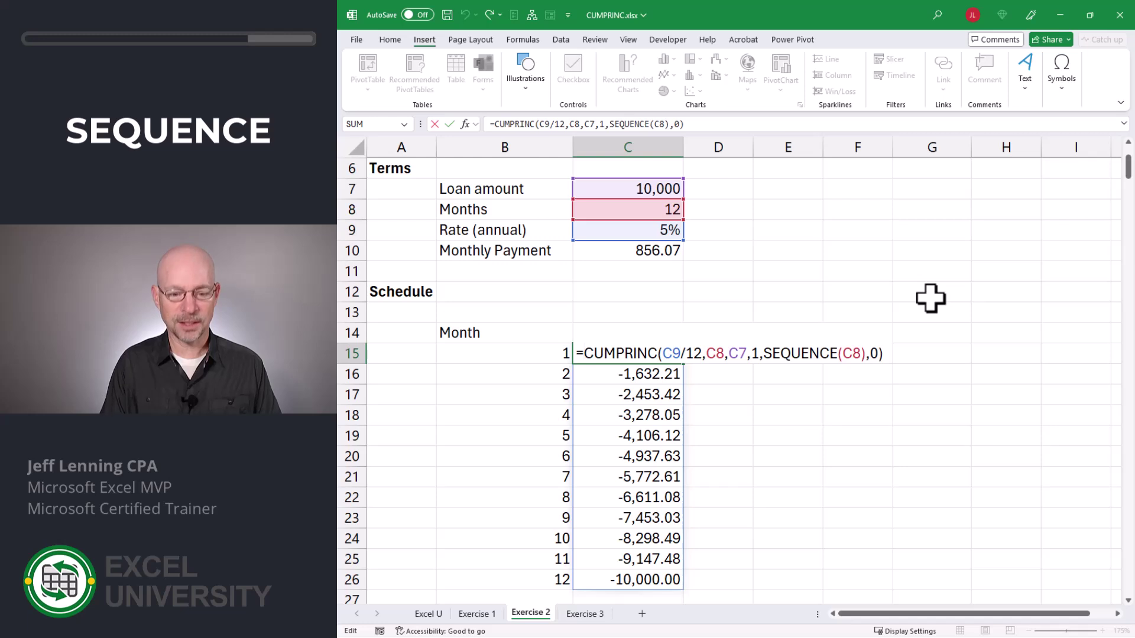
text(-)
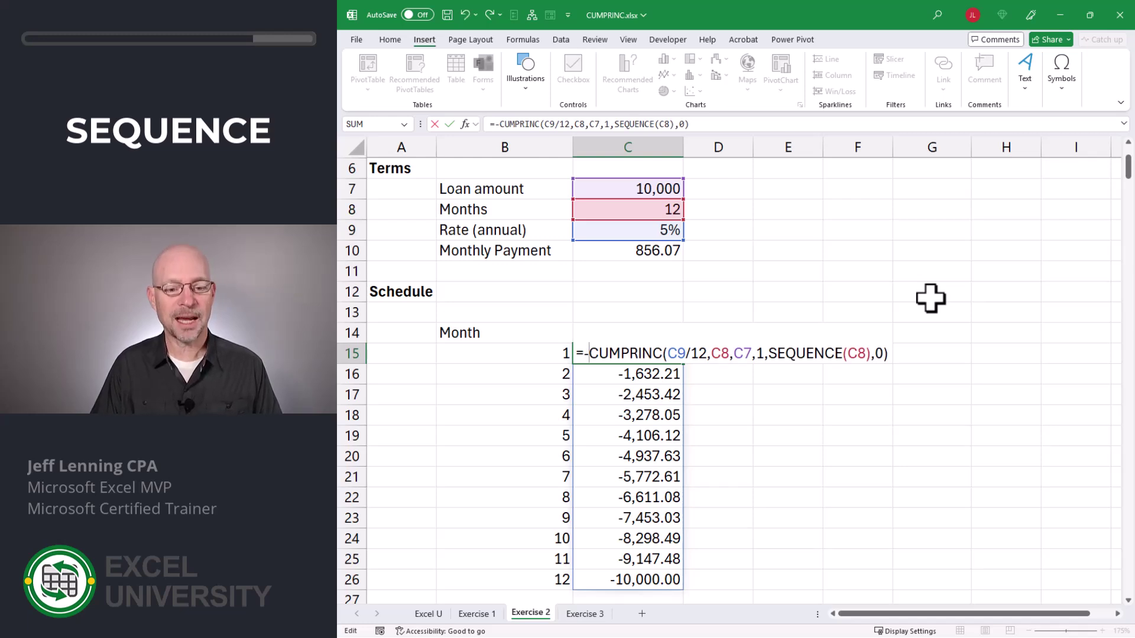
key(Return)
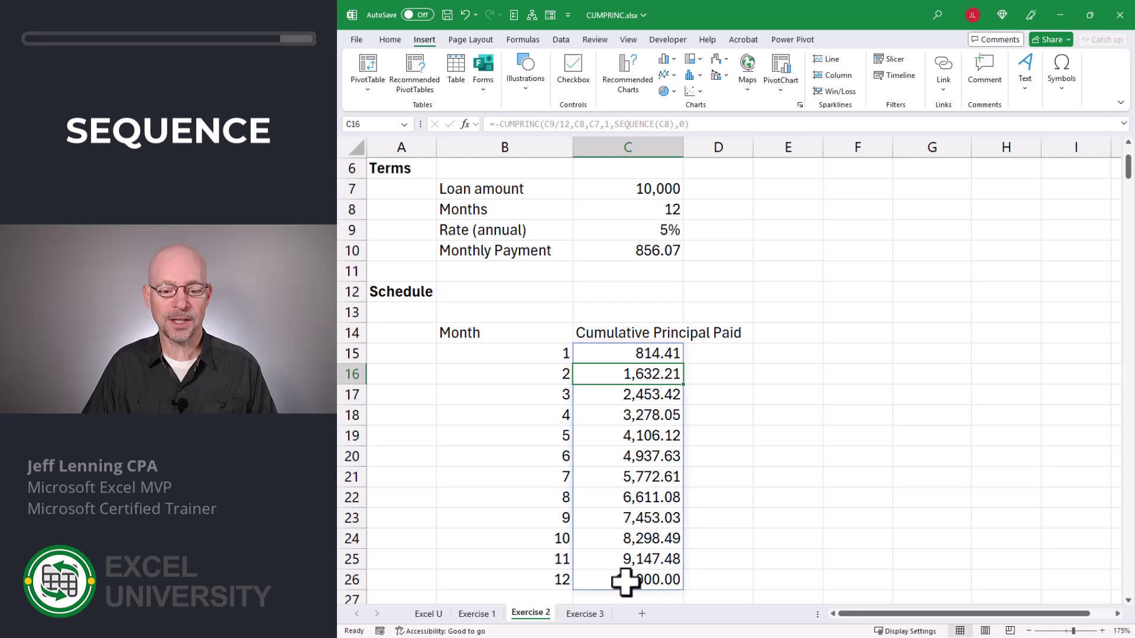
- Review the annual rate, months and loan amount in the Exercise 2 terms that drive the schedule
key(Up)
key(Up)
key(Up)
key(Up)
key(Up)
key(Up)
key(Up)
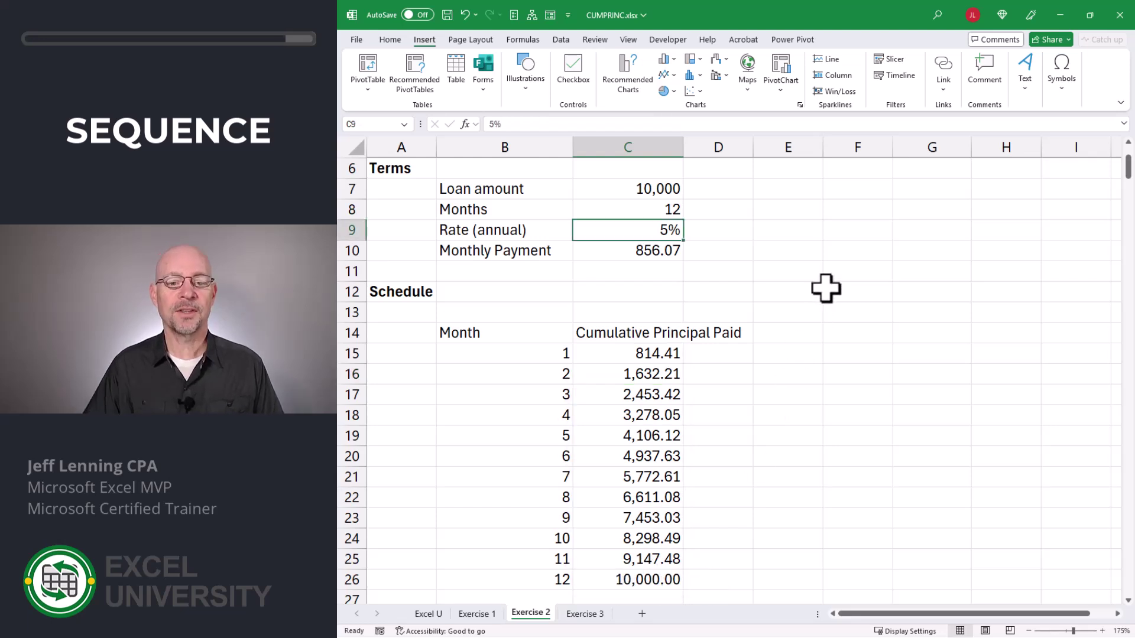
key(Up)
key(Up)
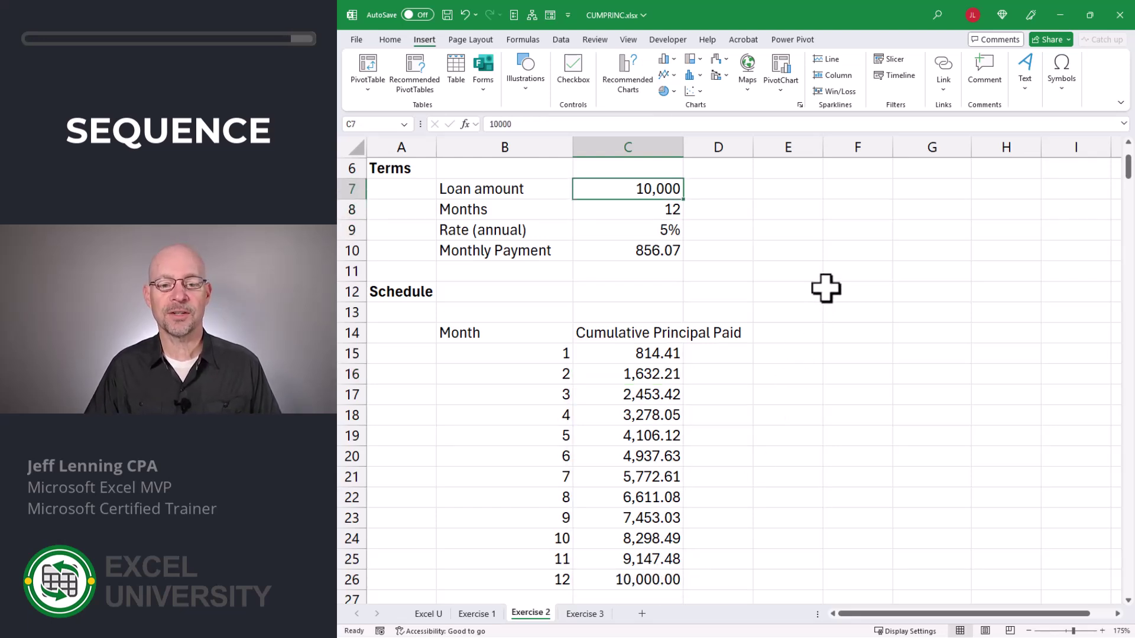
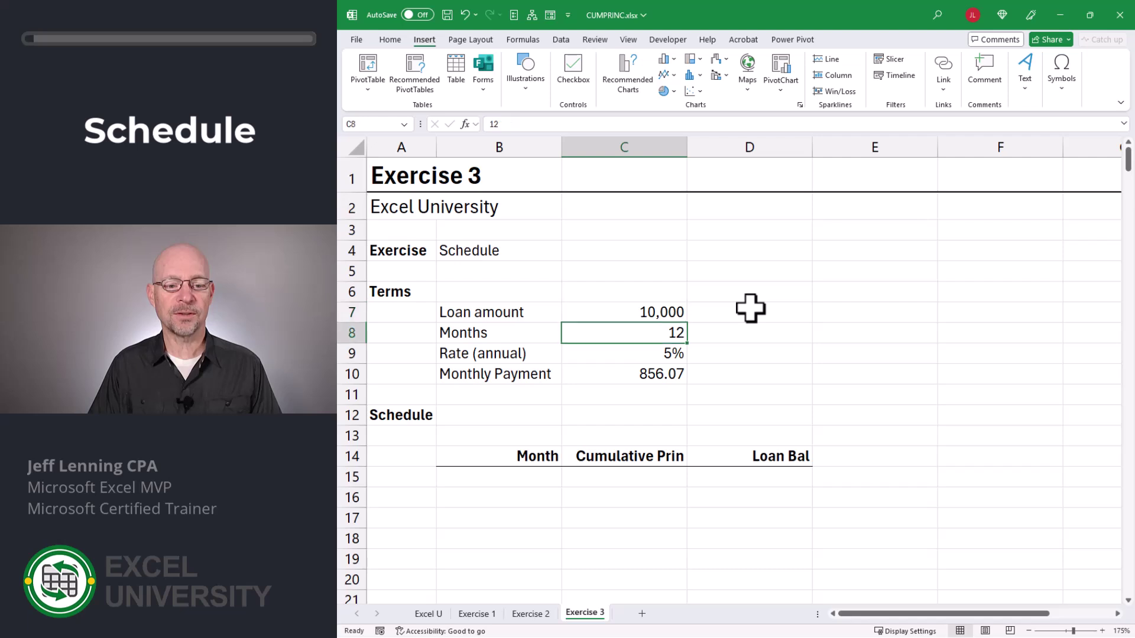
- Generate the month numbers on the Exercise 3 sheet with =SEQUENCE(C8) in B15, below the Month header
key(Down)
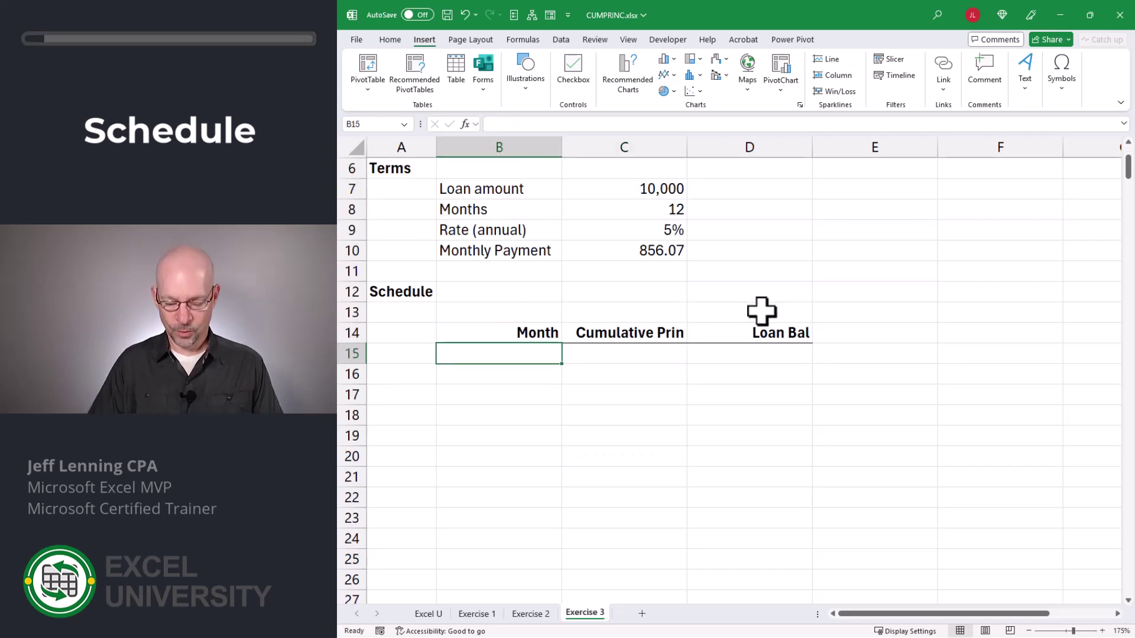
text(=seq)
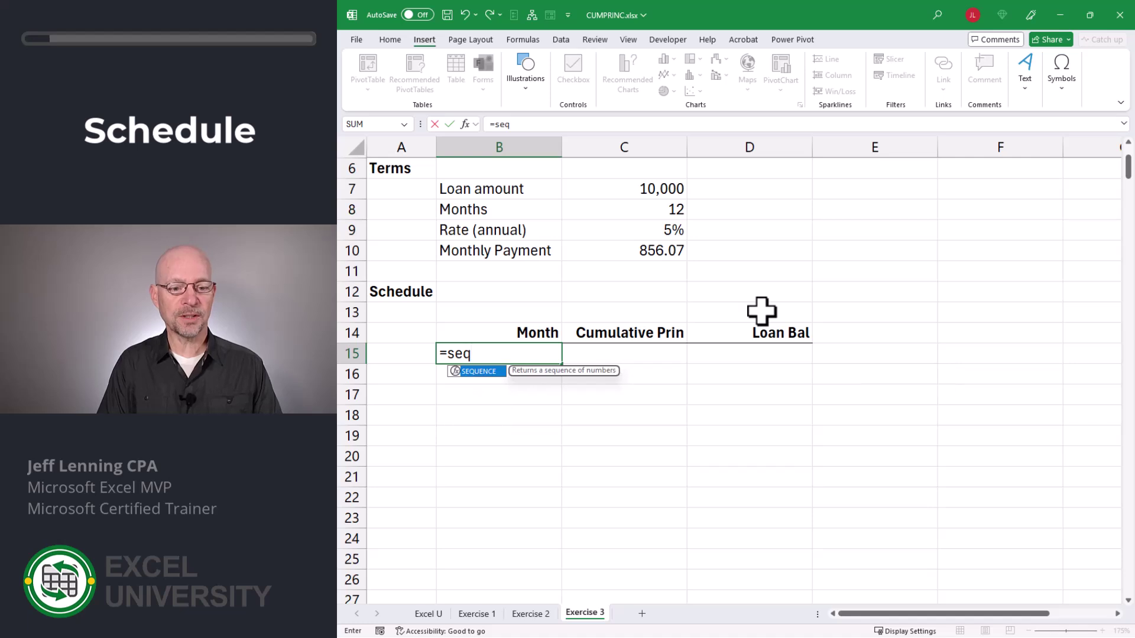
key(Tab)
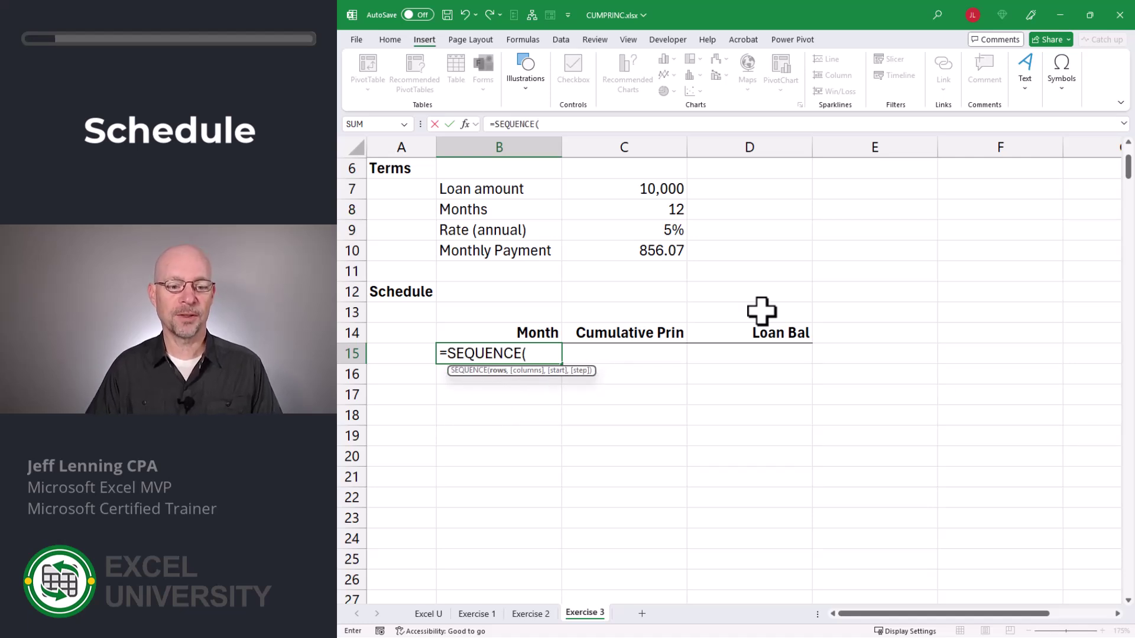
key(Up)
key(Up)
key(Up)
key(Up)
key(Up)
key(Up)
key(Up)
key(Right)
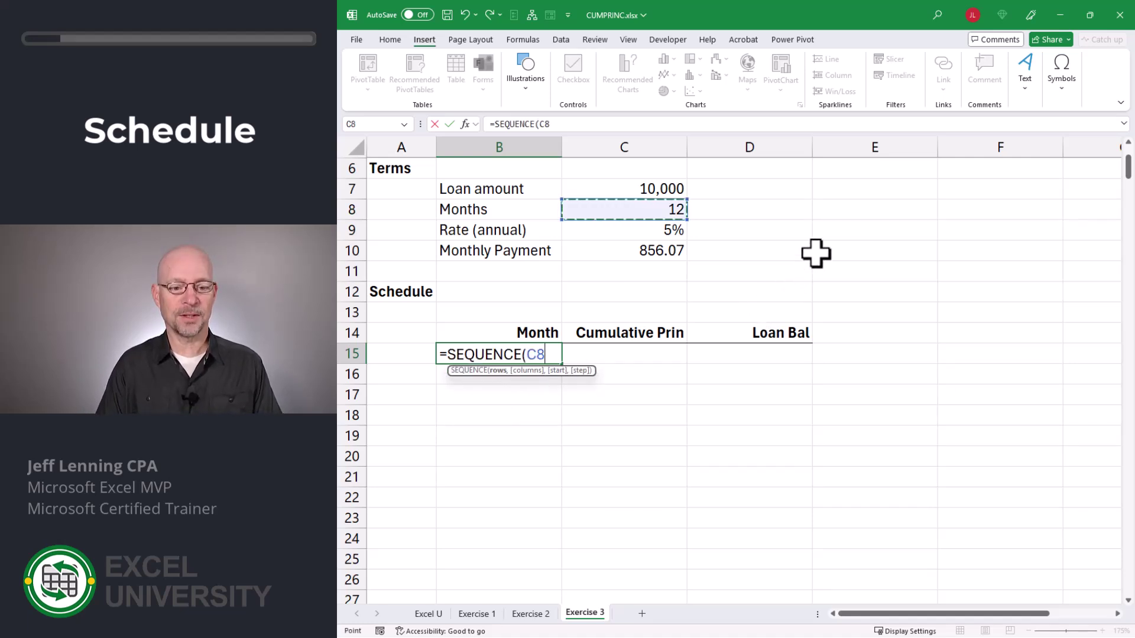
text())
key(Return)
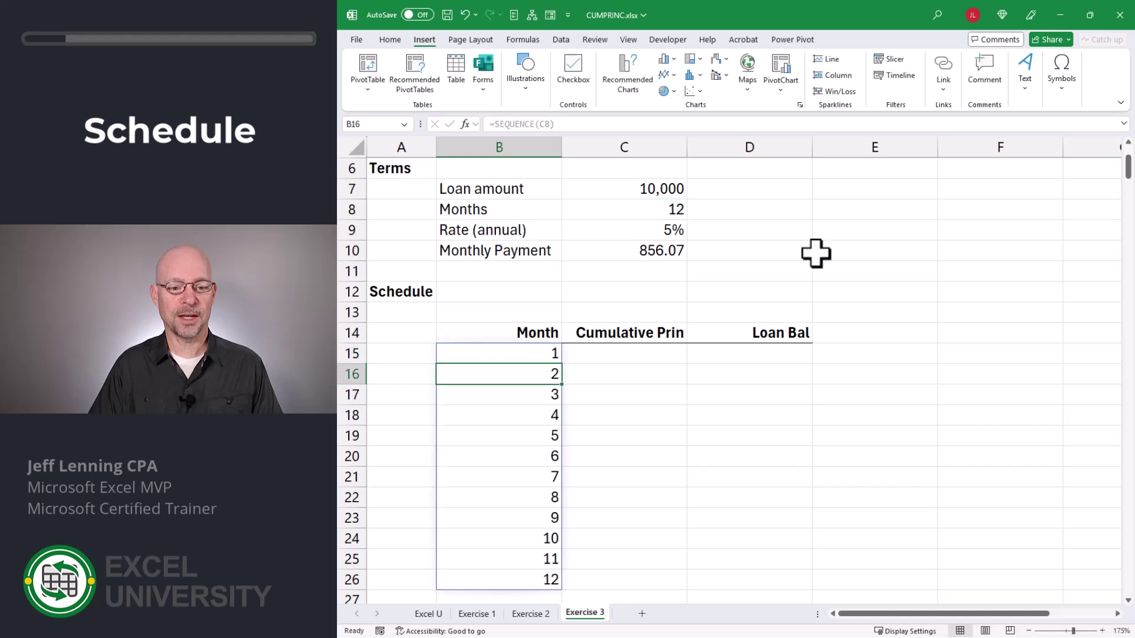
- Start a CUMPRINC formula in C15 of Exercise 3, below Cumulative Prin, with C9/12 as the rate
key(Up)
key(Right)
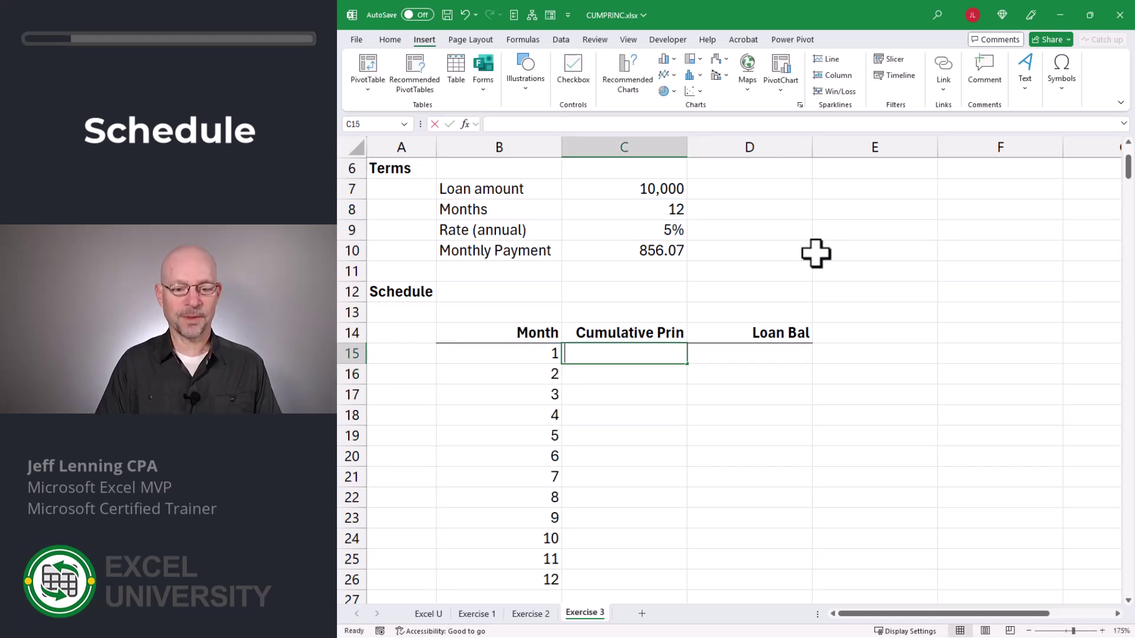
text(=cum)
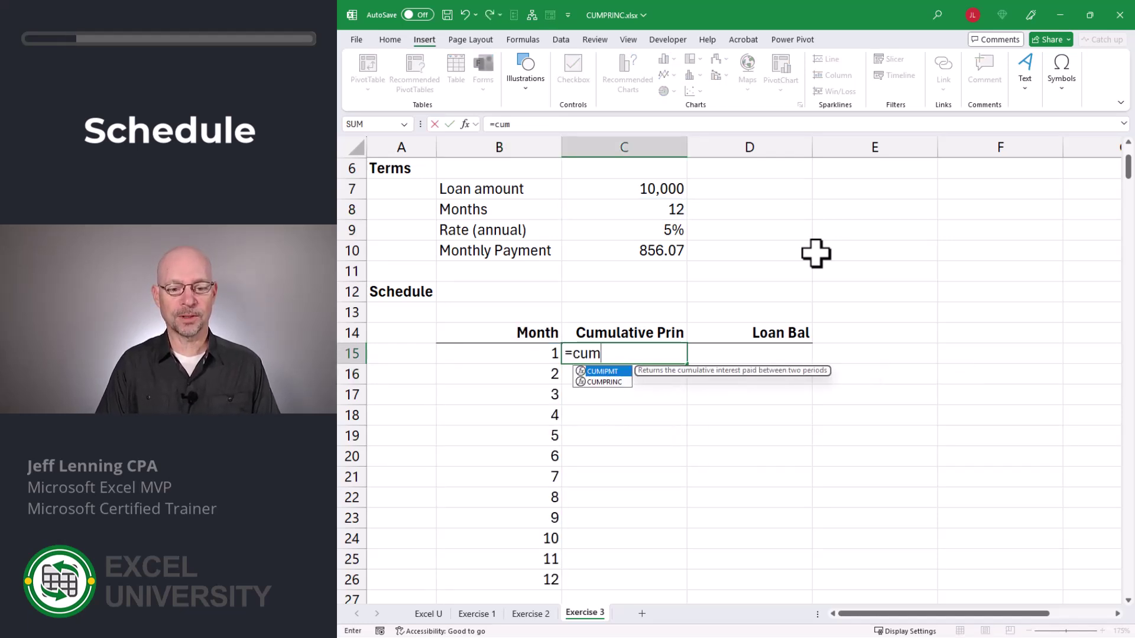
key(Down)
key(Tab)
key(Up)
key(Up)
key(Up)
key(Up)
key(Up)
key(Up)
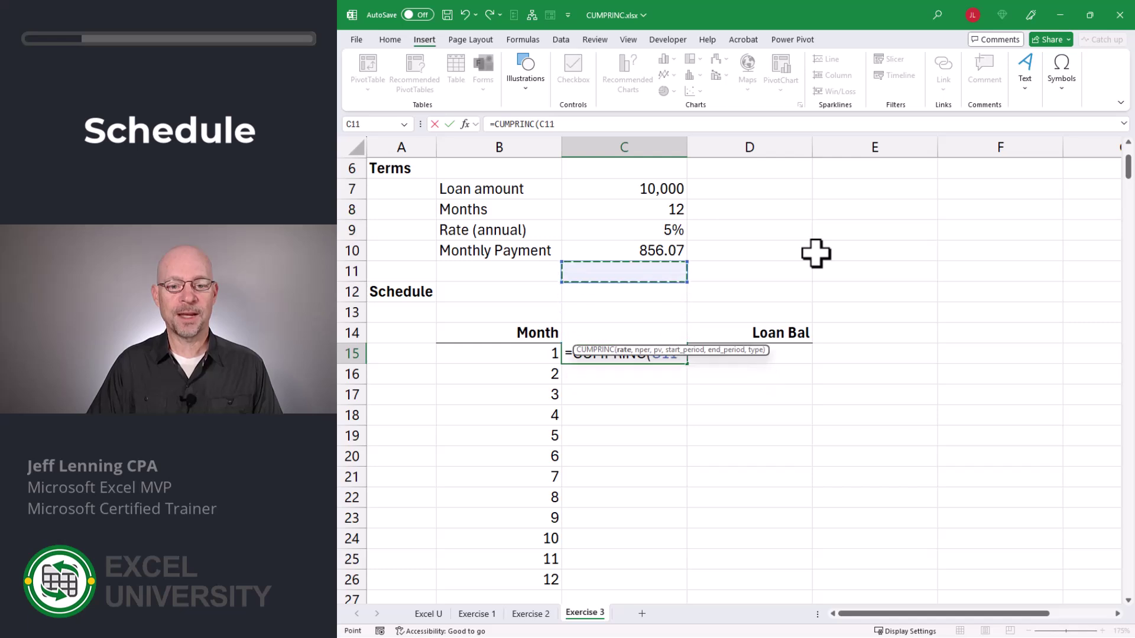
text(/12)
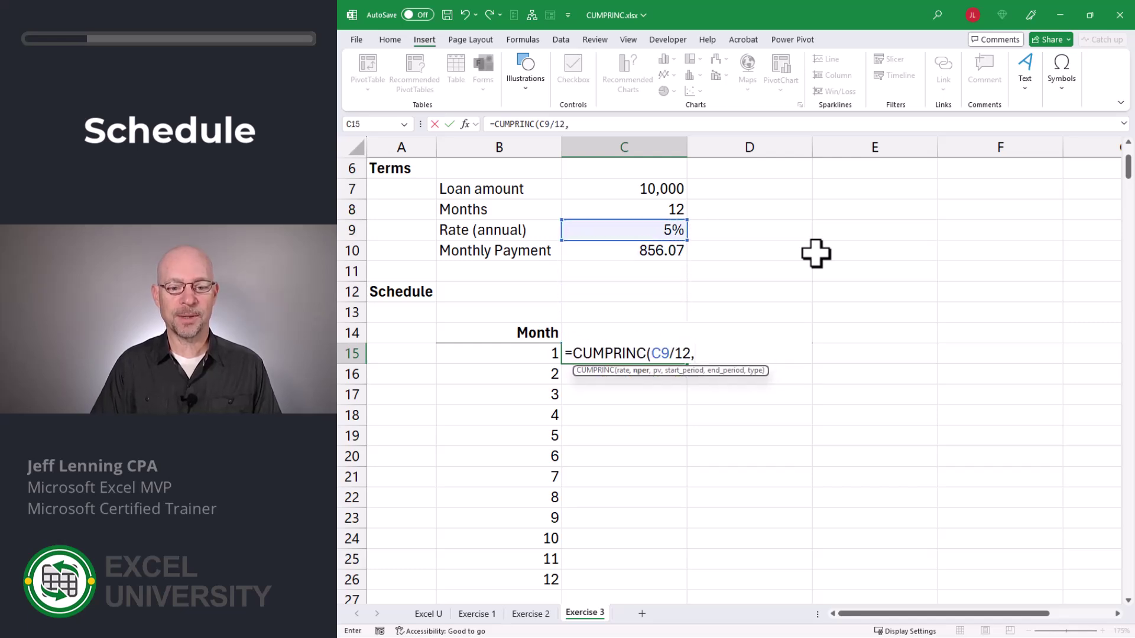
- Continue the CUMPRINC formula in C15 with C8 as the number of periods and C7 as the present value
text(,)
key(Up)
key(Up)
key(Up)
key(Up)
key(Up)
key(Up)
key(Up)
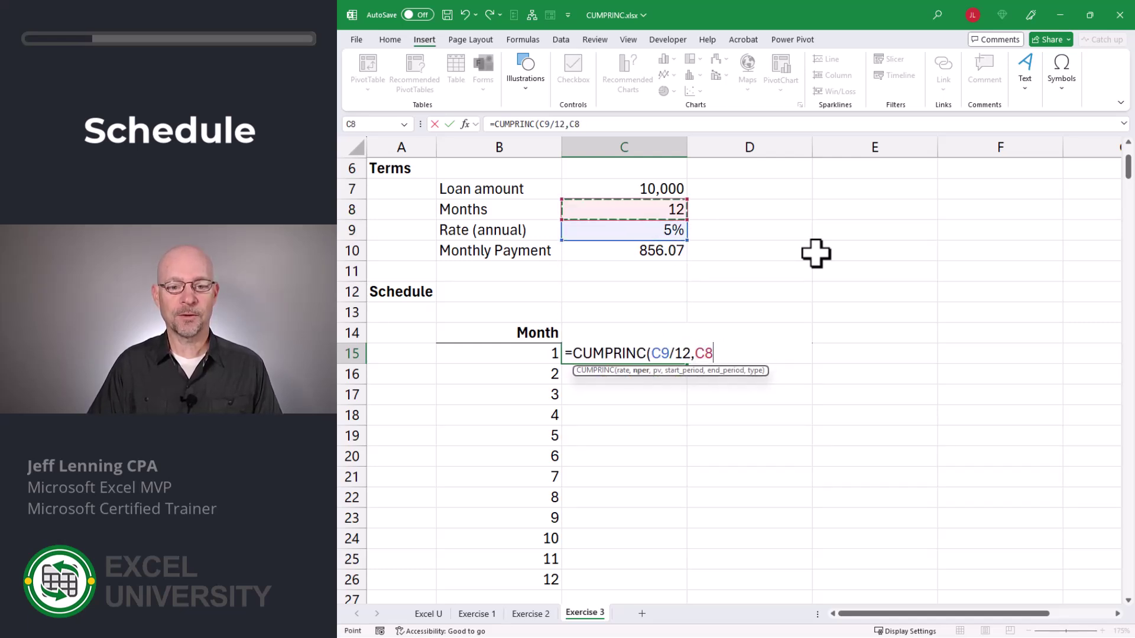
text(,)
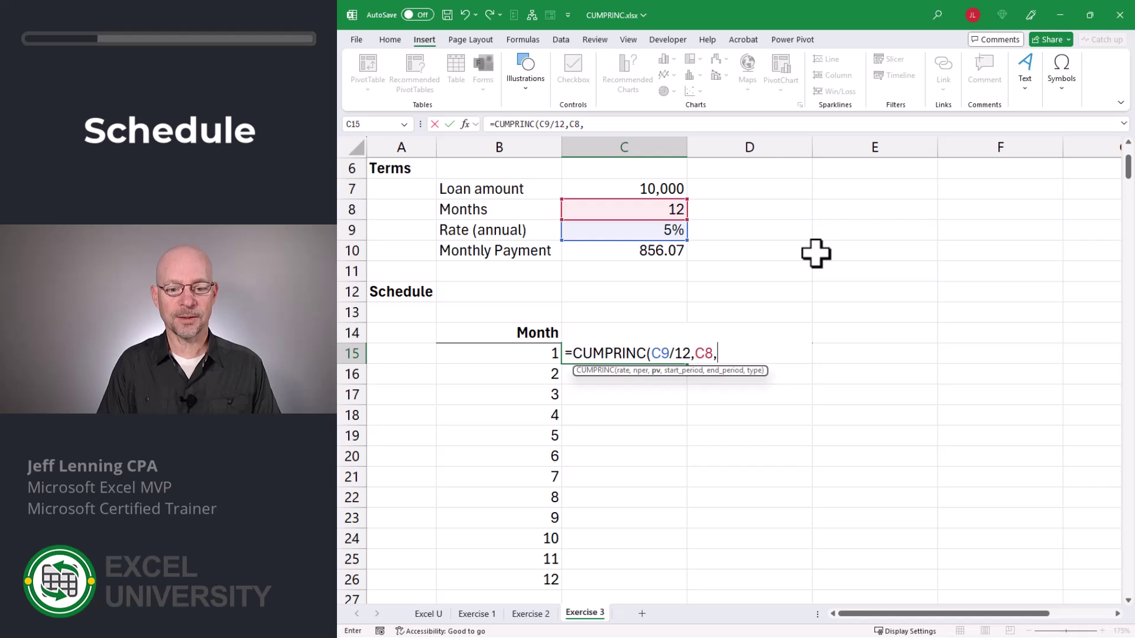
key(Up)
key(Up)
key(Up)
key(Up)
key(Up)
key(Up)
key(Up)
key(Up)
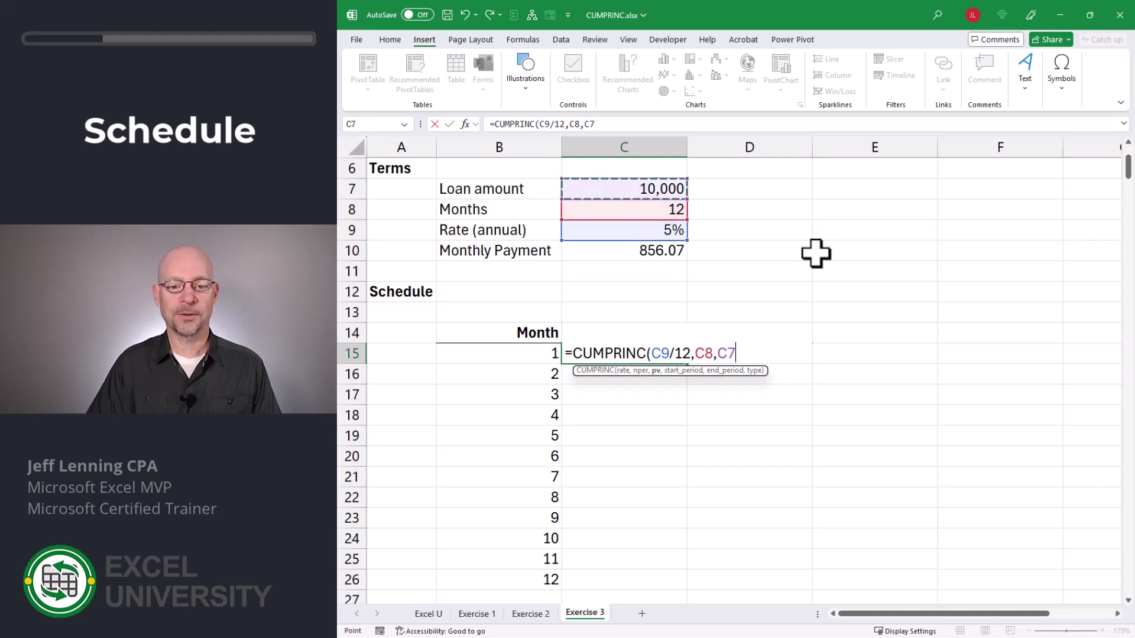
- Complete the CUMPRINC formula with start period 1, SEQUENCE(C8) as the end period and payment type 0, and enter it
text(,1,)
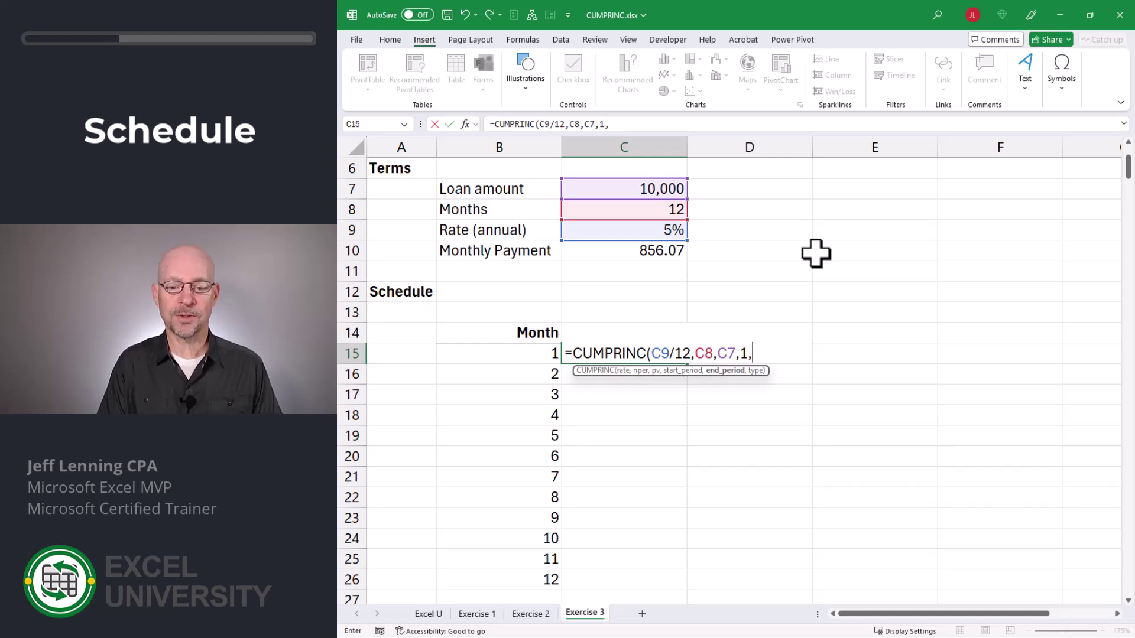
text(seq)
key(Tab)
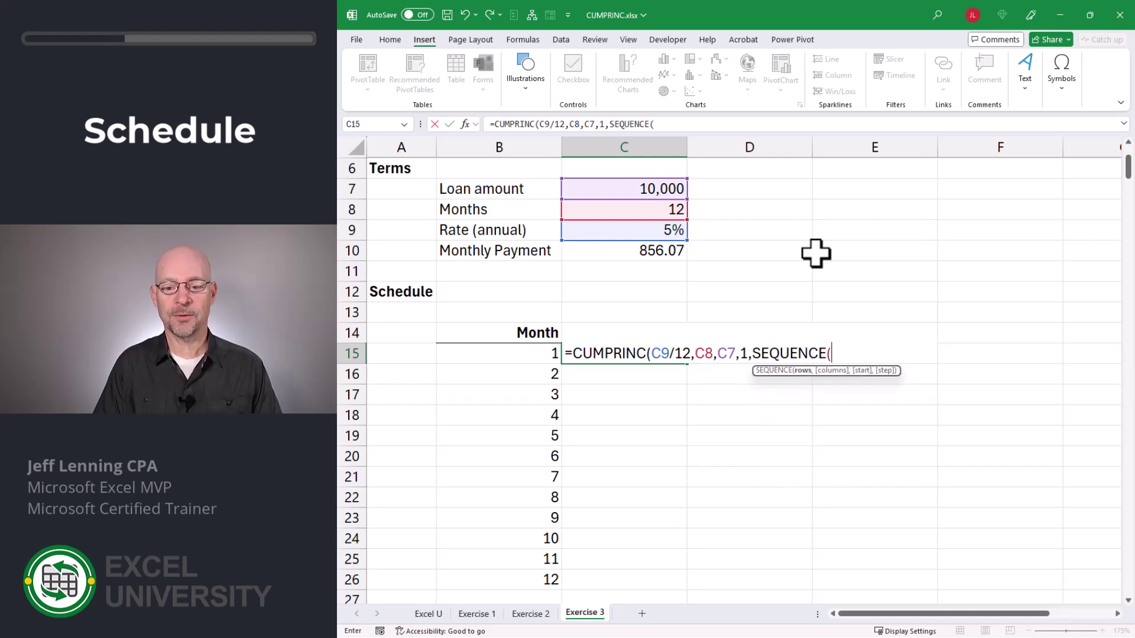
key(Up)
key(Up)
key(Up)
key(Up)
key(Up)
key(Up)
key(Up)
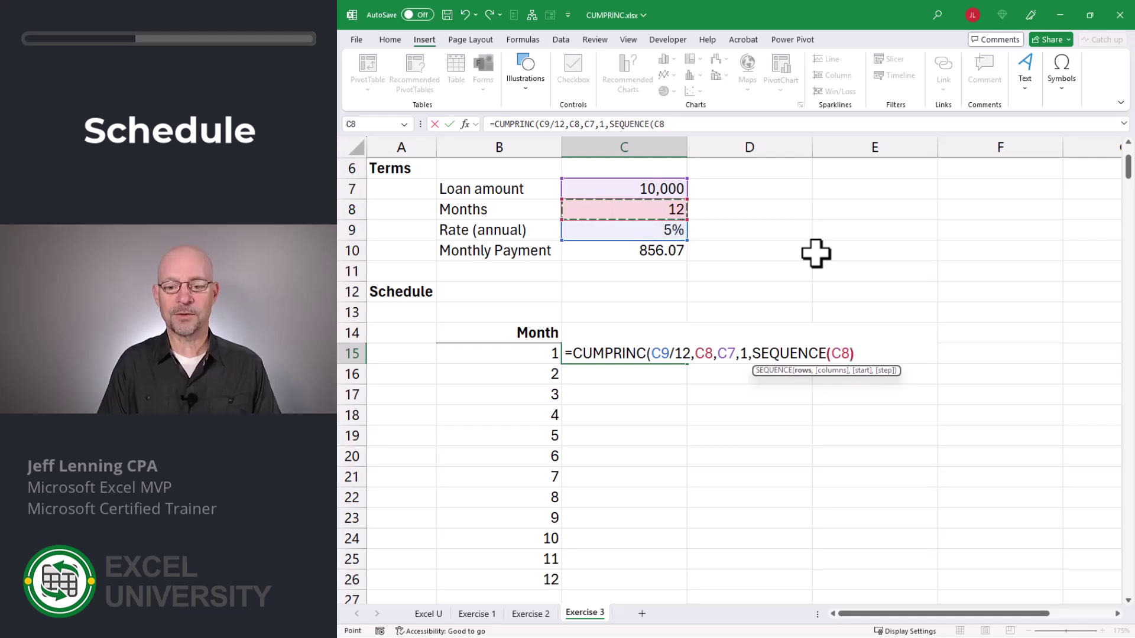
text(),)
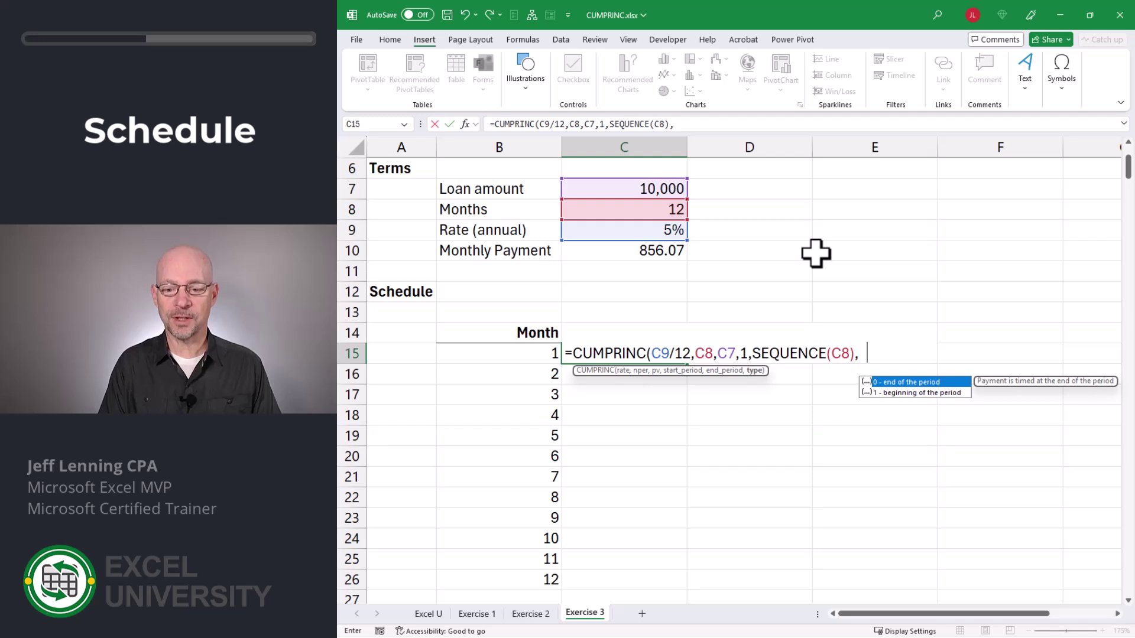
text(0))
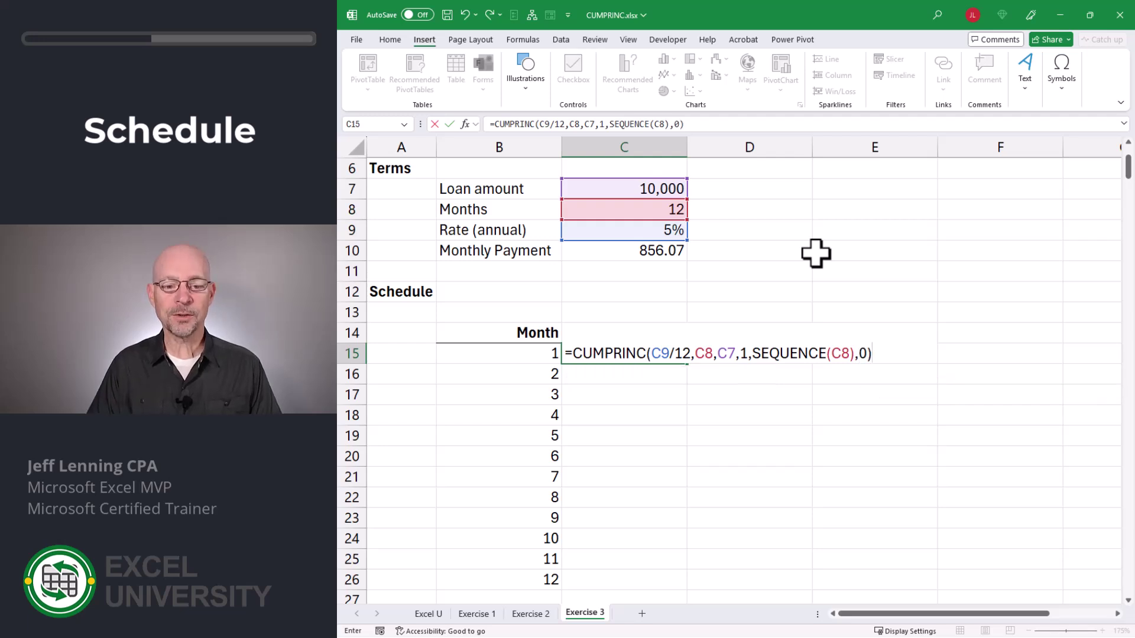
key(Return)
- Negate the Cumulative Prin formula in C15 of Exercise 3 to read =-CUMPRINC(C9/12,C8,C7,1,SEQUENCE(C8),0)
key(Up)
key(F2)
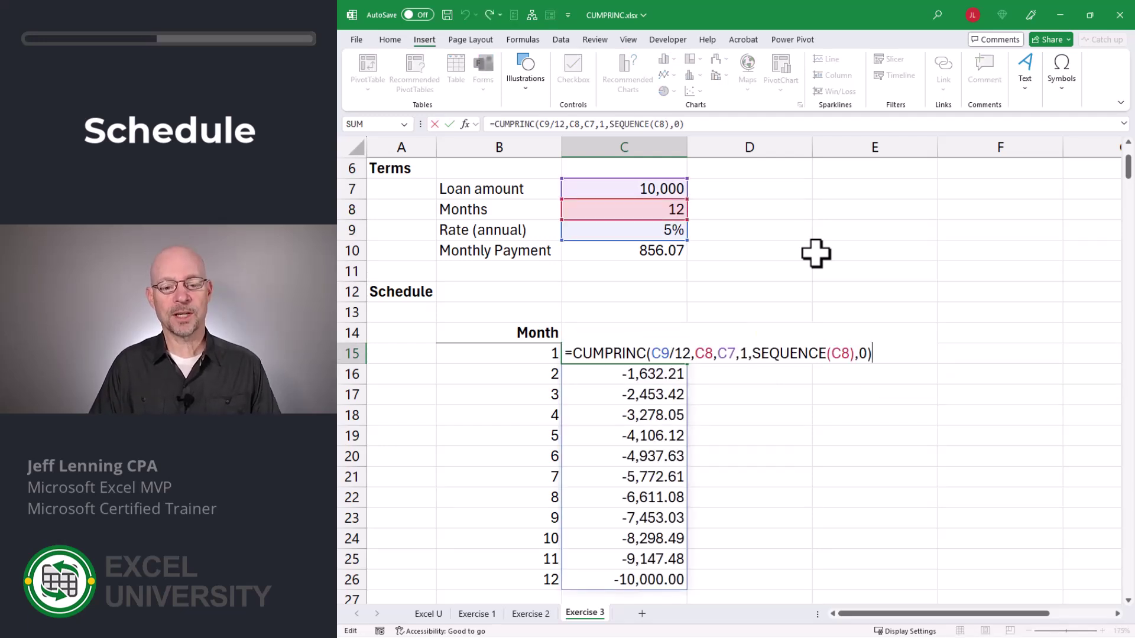
text(-)
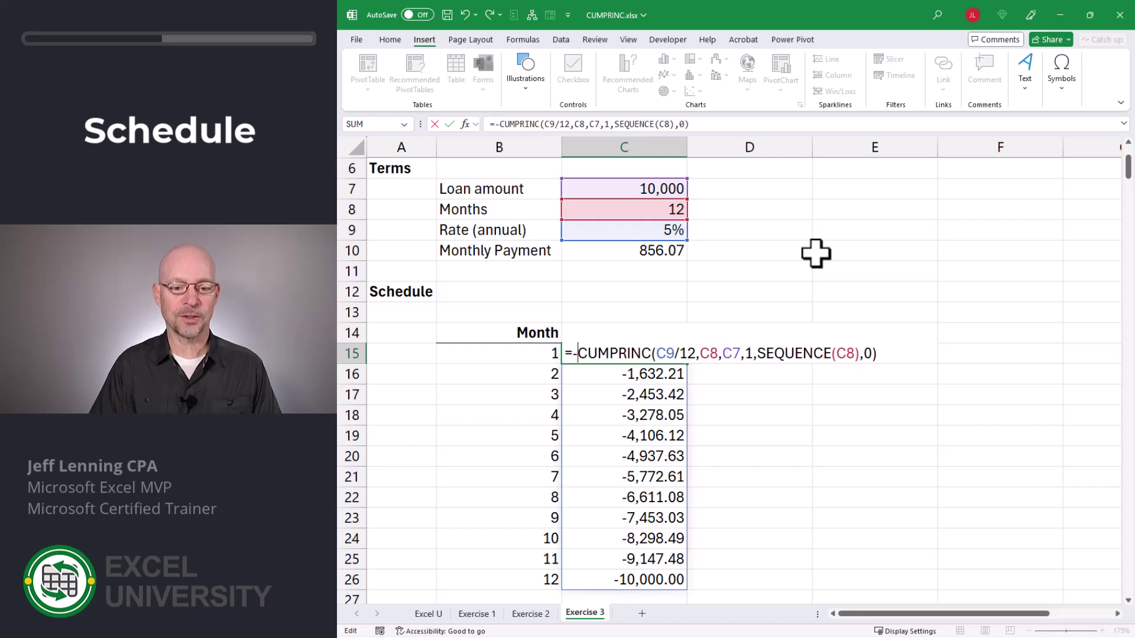
key(Return)
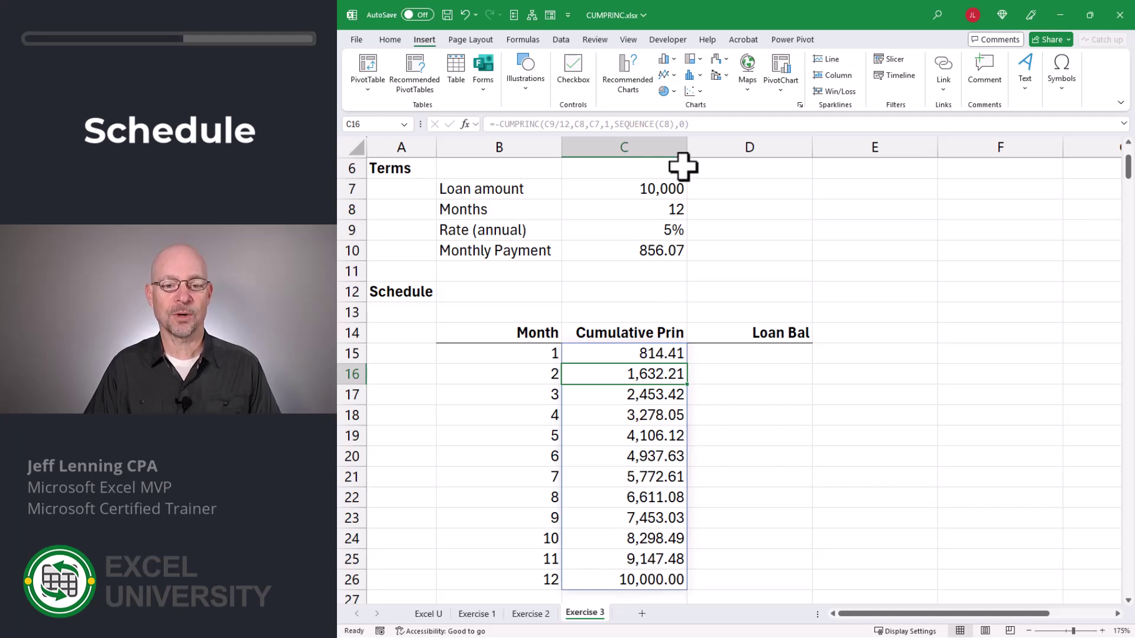
- Calculate the loan balances with =C7-C15# in D15, below the Loan Bal header
click(741, 353)
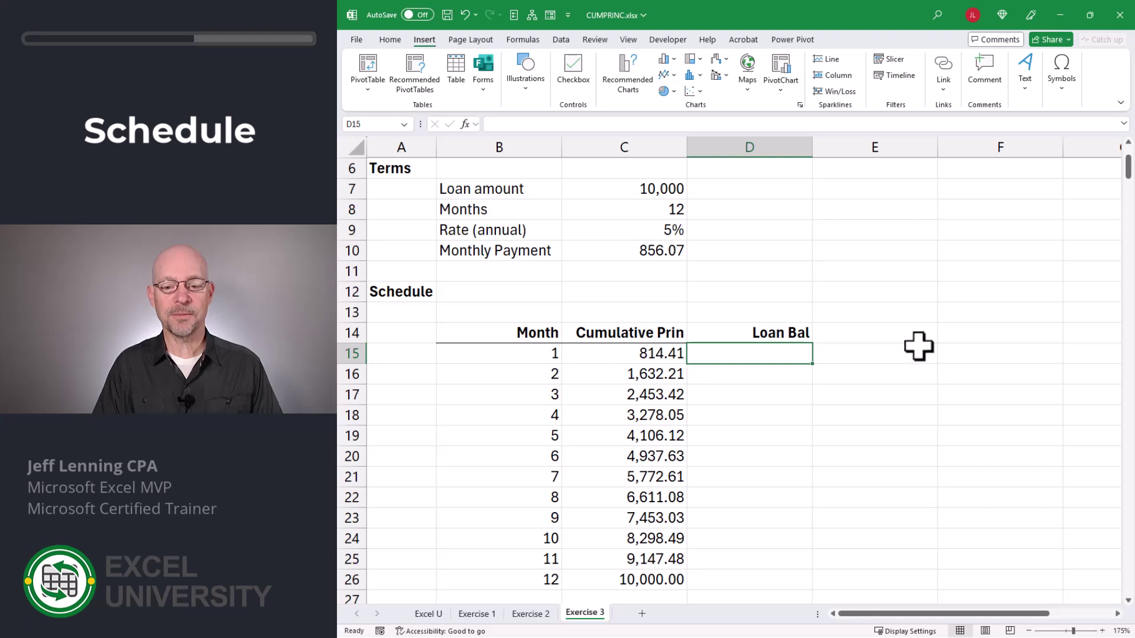
text(=)
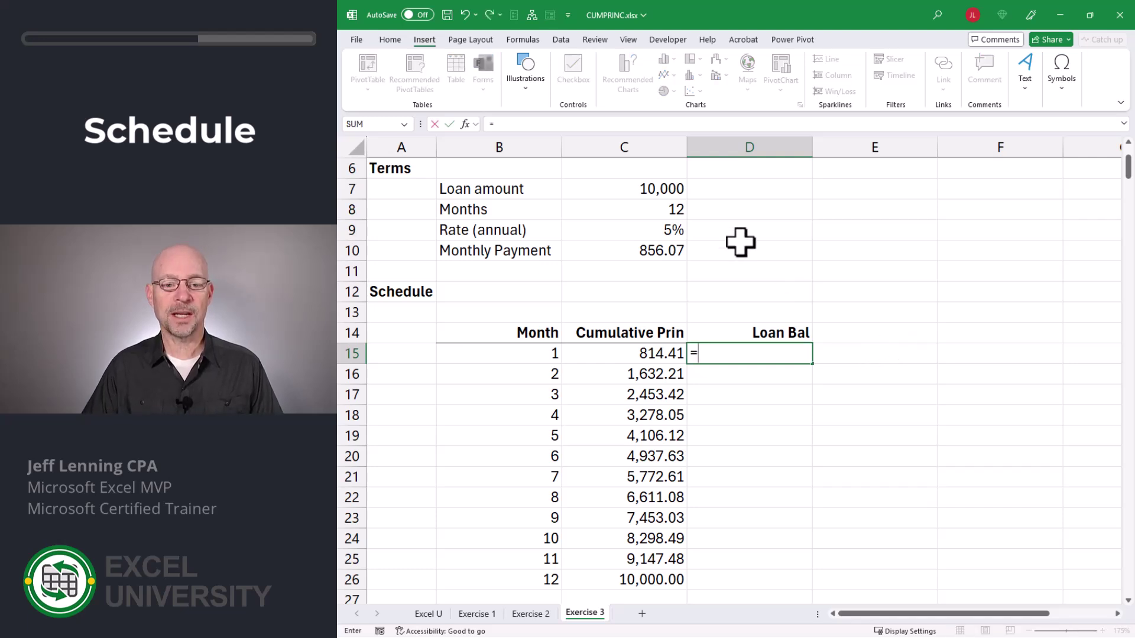
click(662, 189)
text(-)
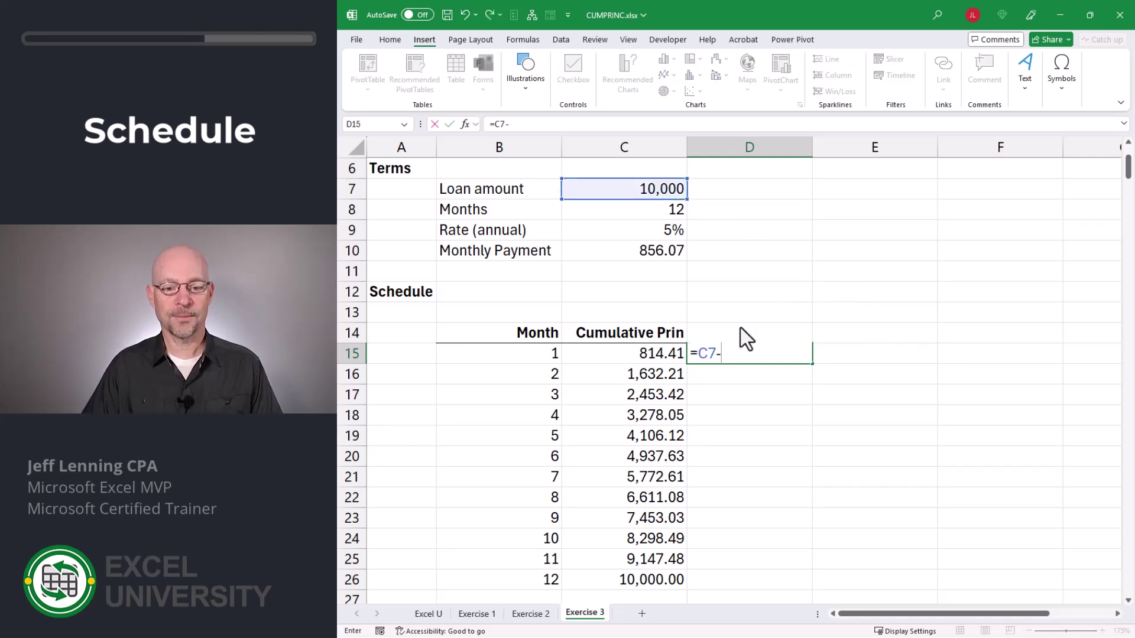
click(655, 353)
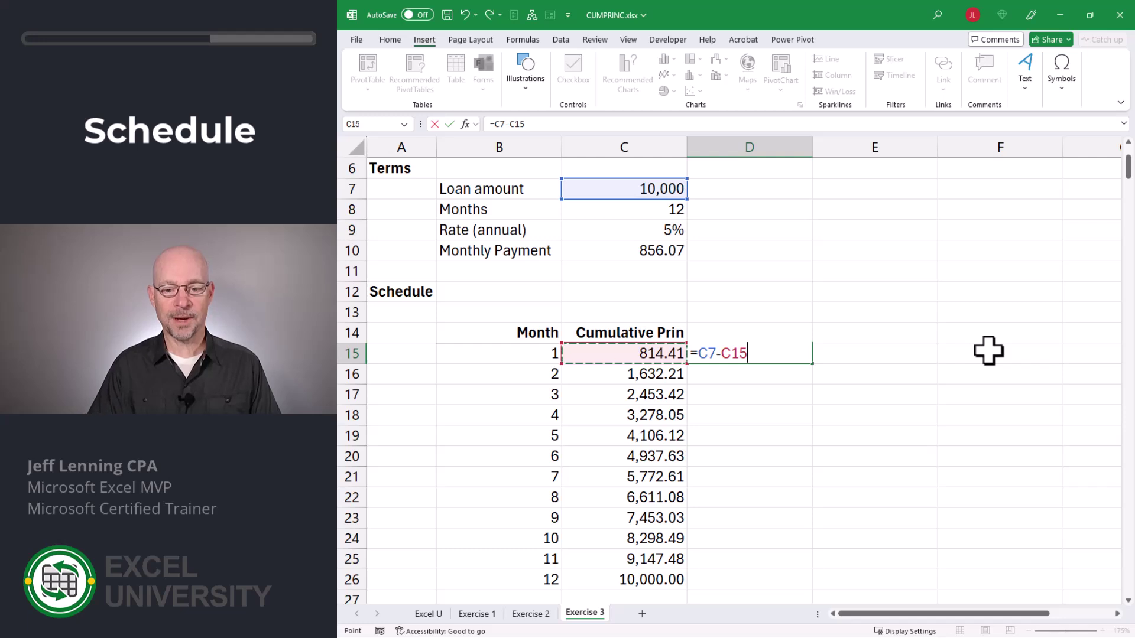
text(#)
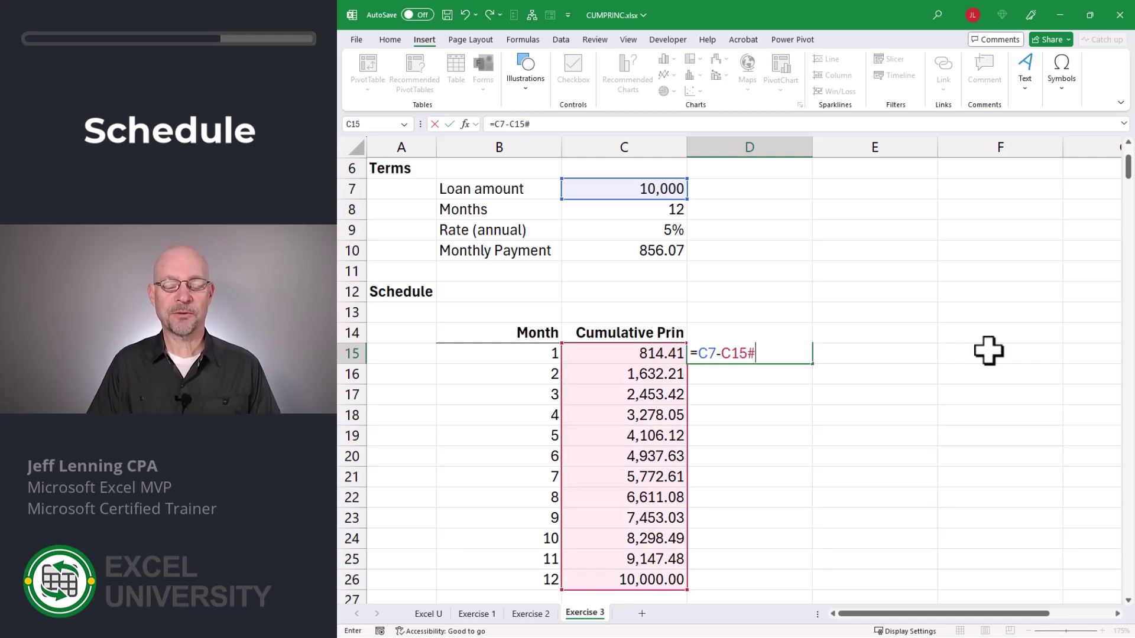
key(ctrl+Return)
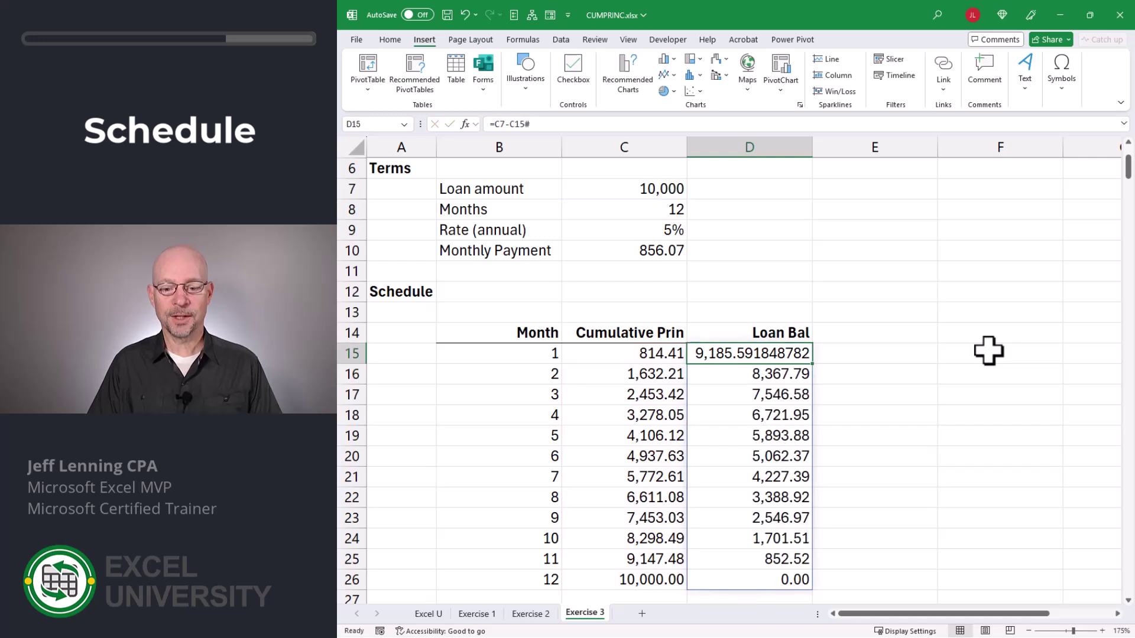
- Format the Loan Bal results in D15:D26 as Number with two decimal places and a thousands separator
key(ctrl+shift+Down)
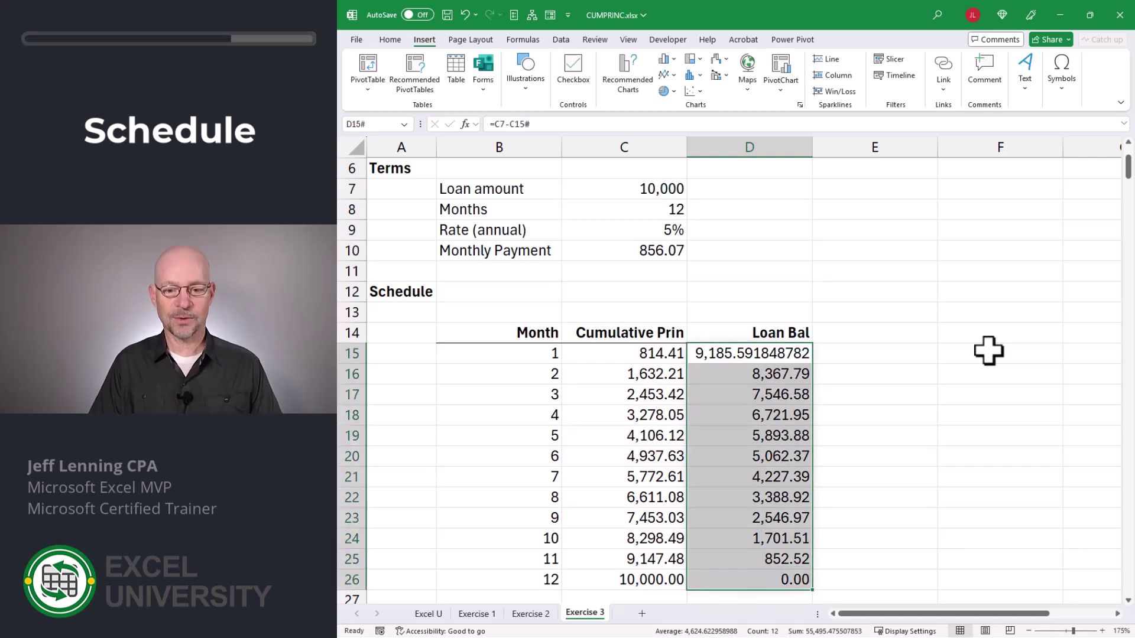
key(ctrl+1)
key(Down)
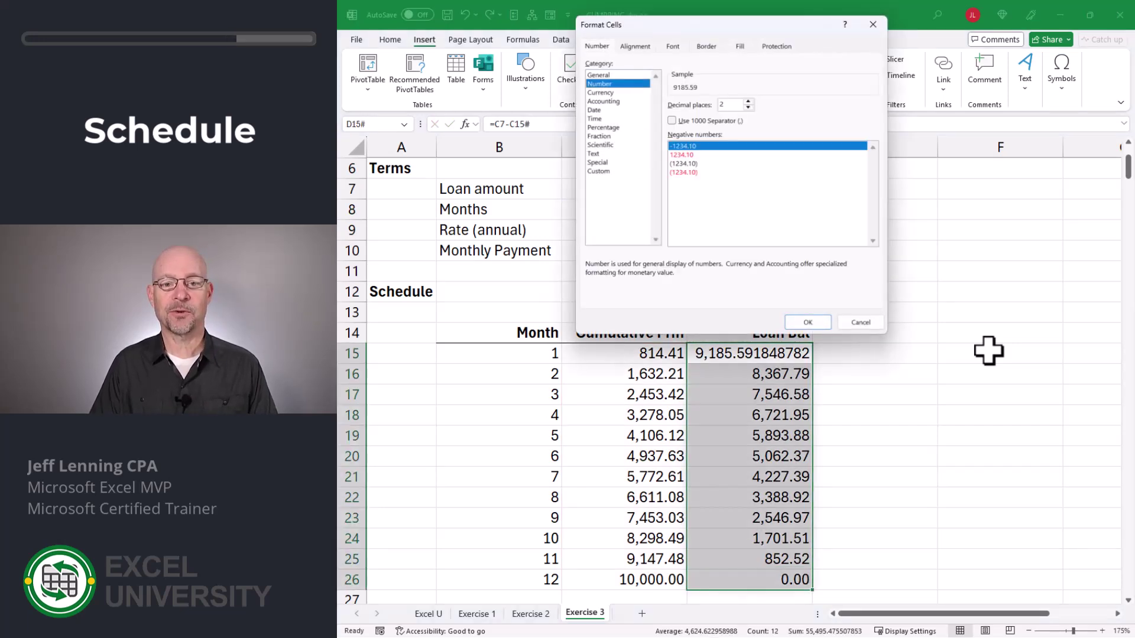
key(Return)
key(shift+BackSpace)
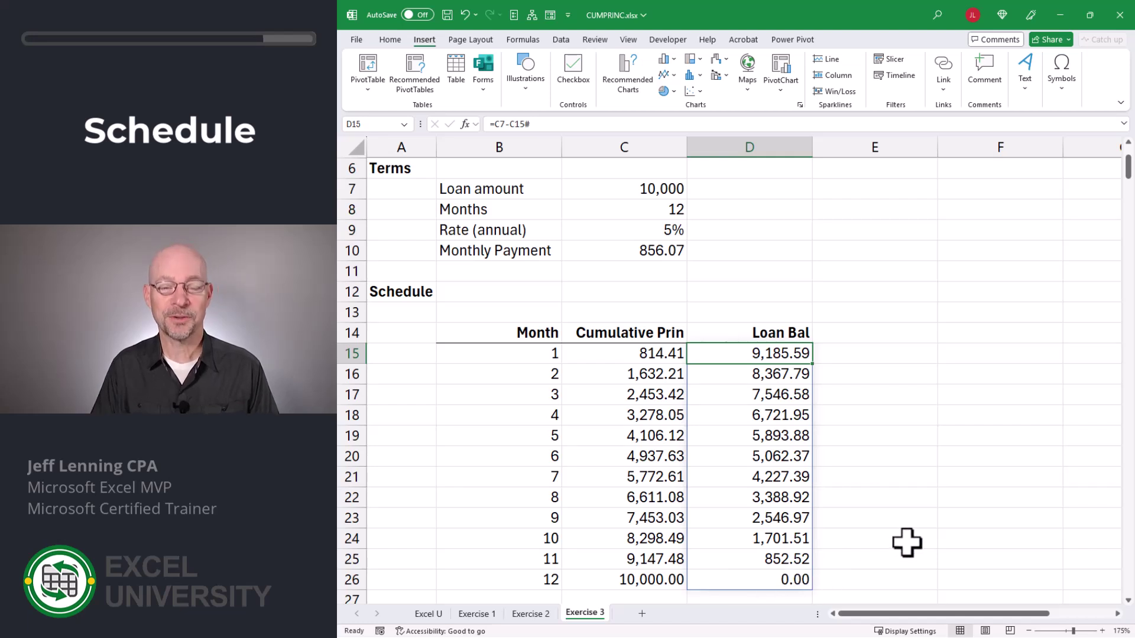
- Change the Exercise 3 terms to a loan amount of 5,000, 6 months and an annual rate of 6%
key(ctrl+bracketleft)
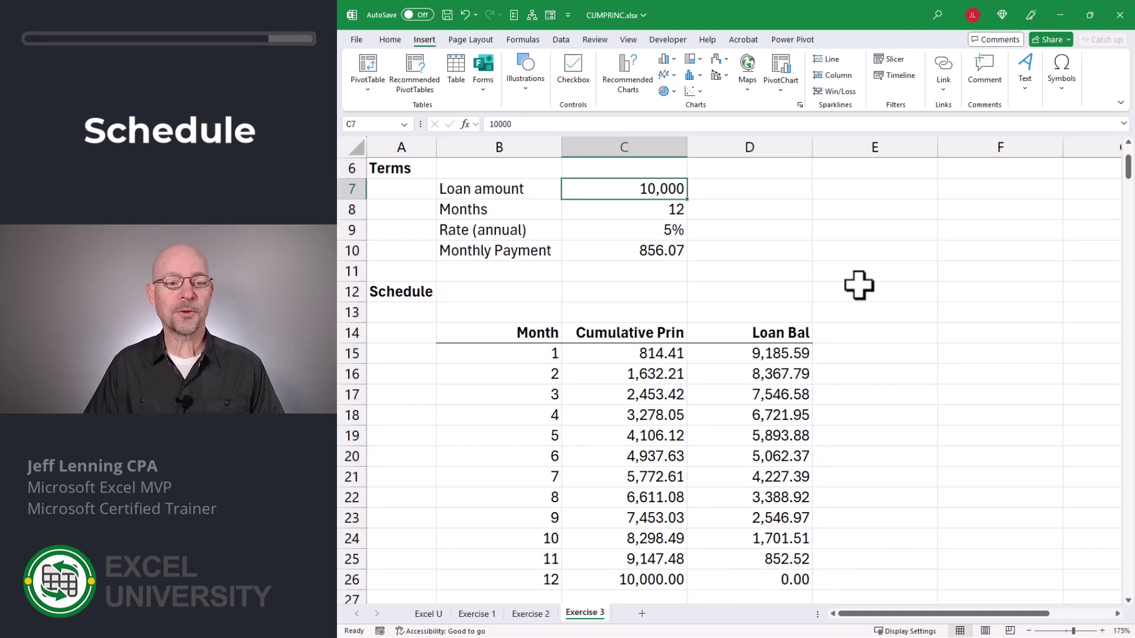
text(5,000)
key(Return)
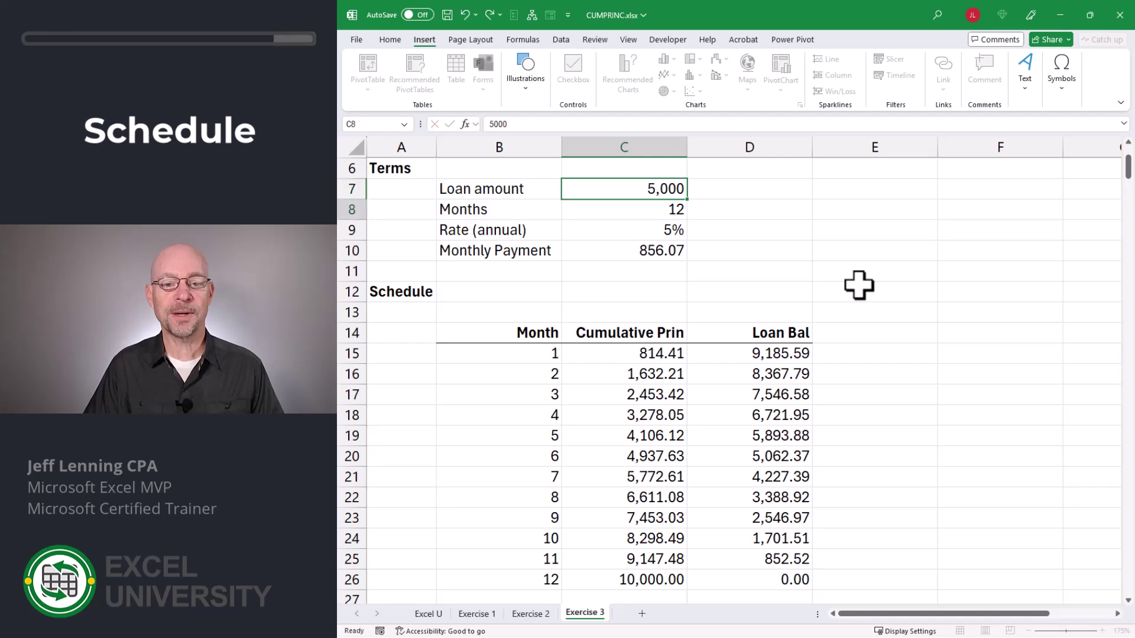
text(6)
key(Return)
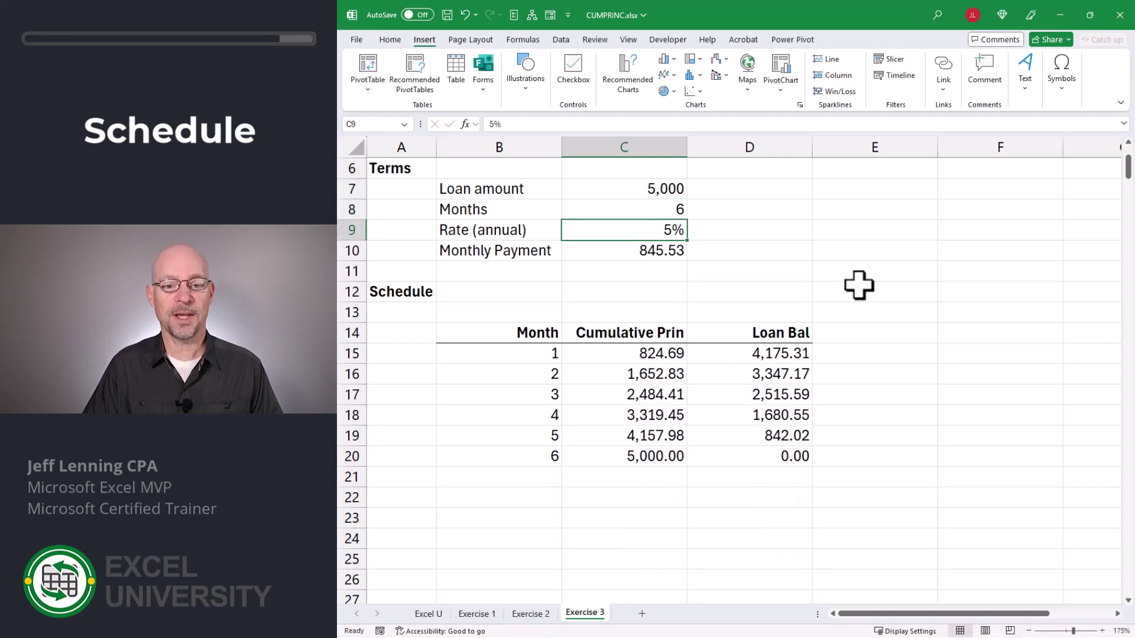
text(6)
key(Return)
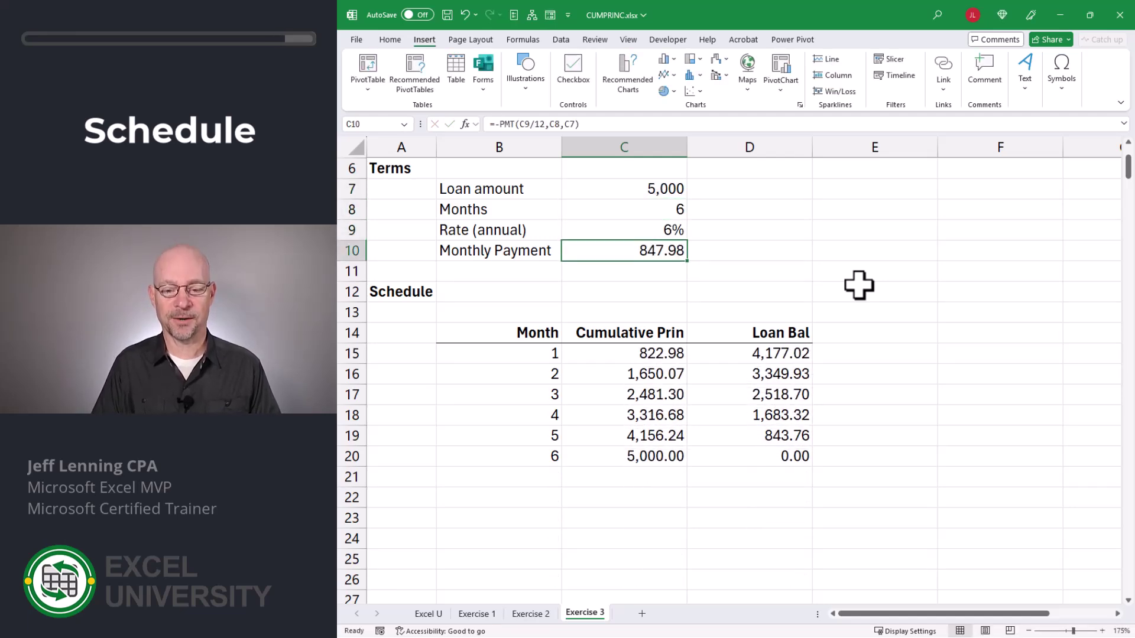